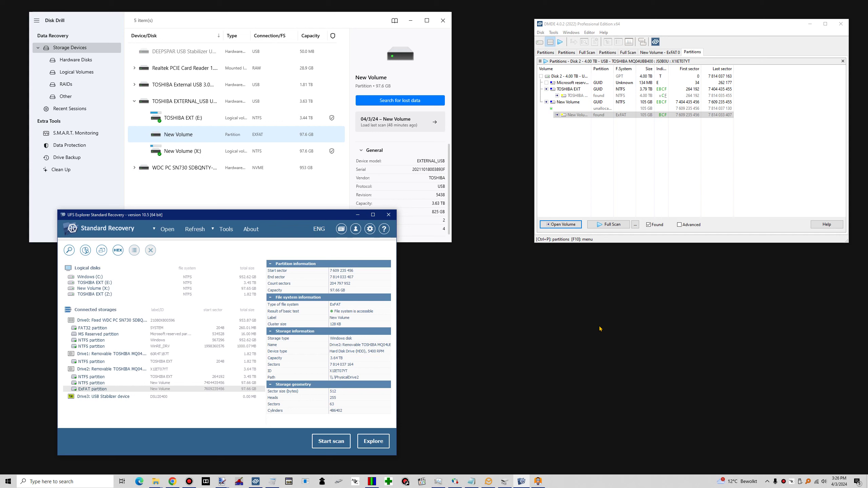
drag(682, 27, 618, 30)
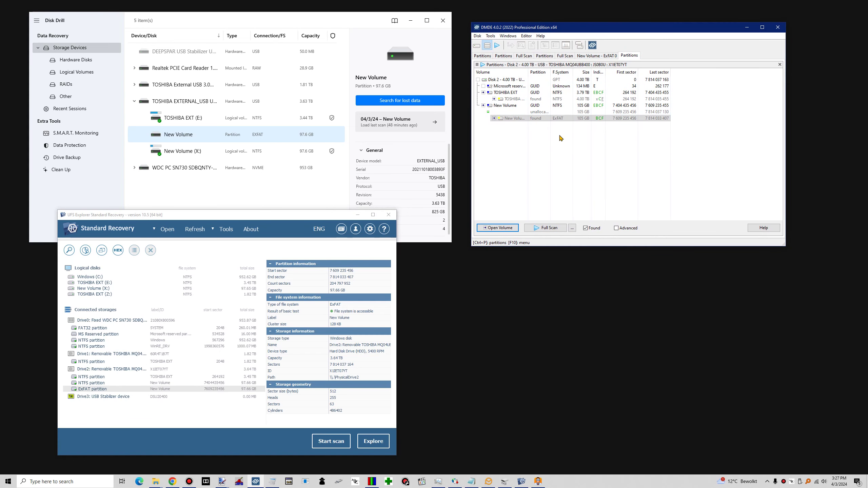
click(573, 228)
click(566, 246)
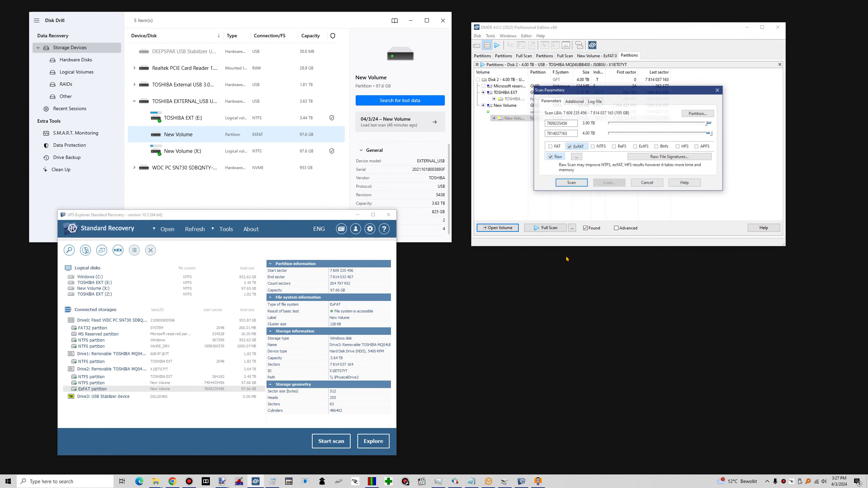
click(555, 157)
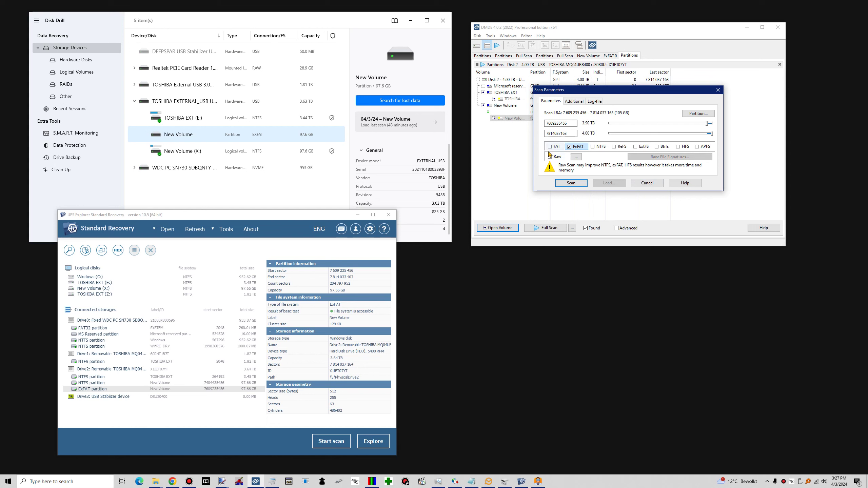
click(551, 157)
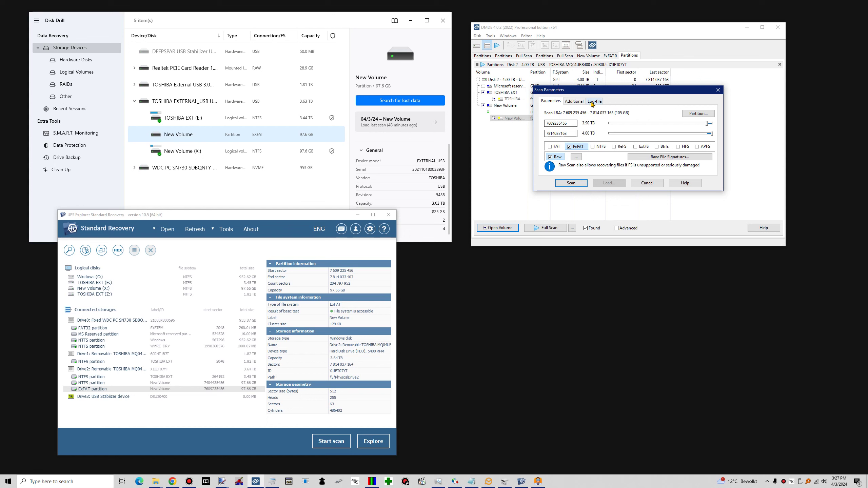
click(557, 157)
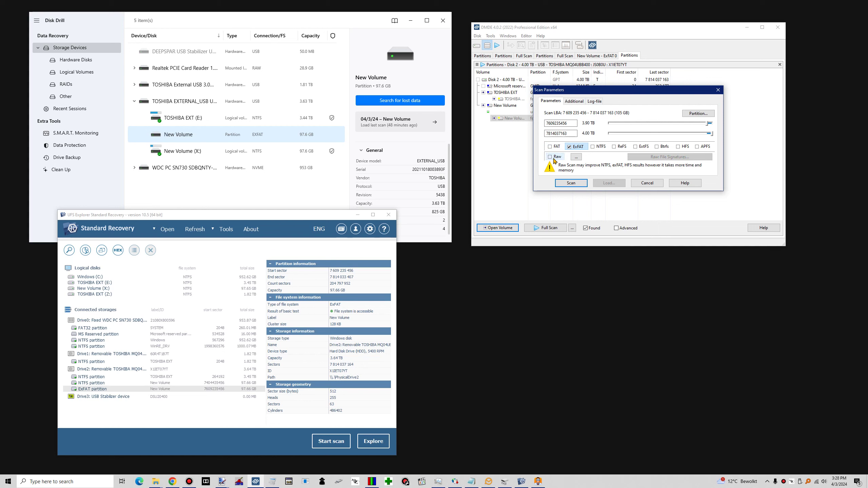
click(555, 160)
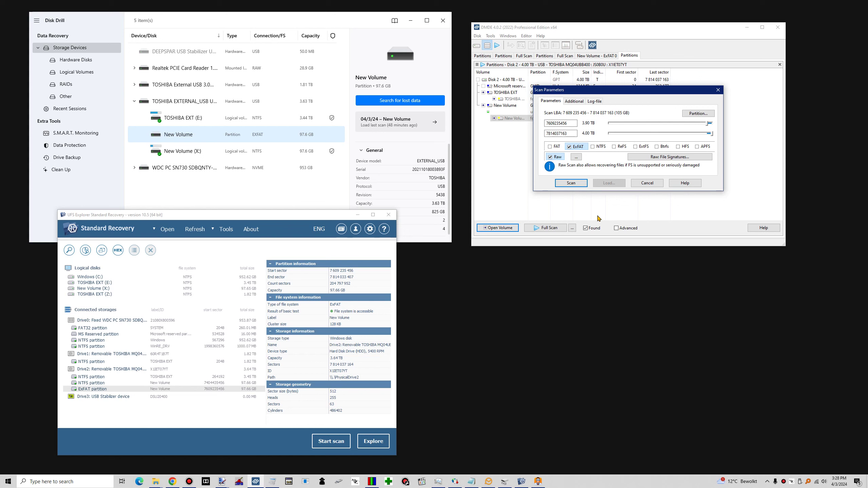
click(655, 184)
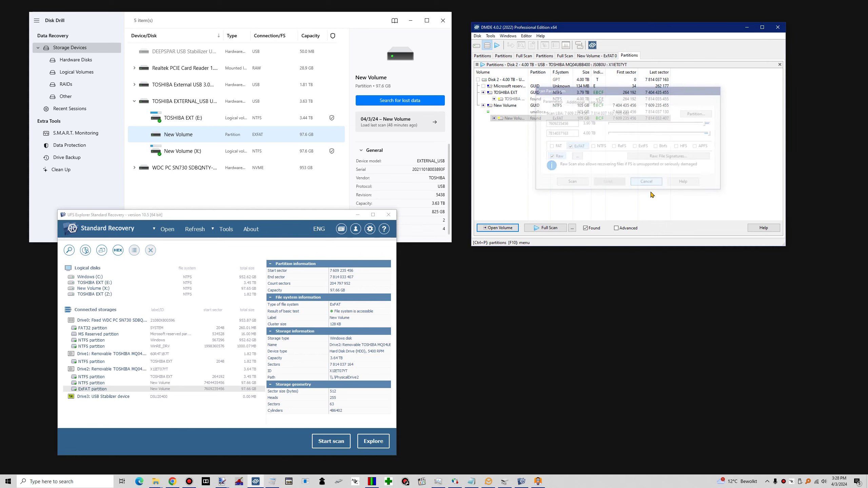
Step: Reopen the 4.00 TB TOSHIBA MQ04UBB400 USB disk and accept its device capacity
click(477, 55)
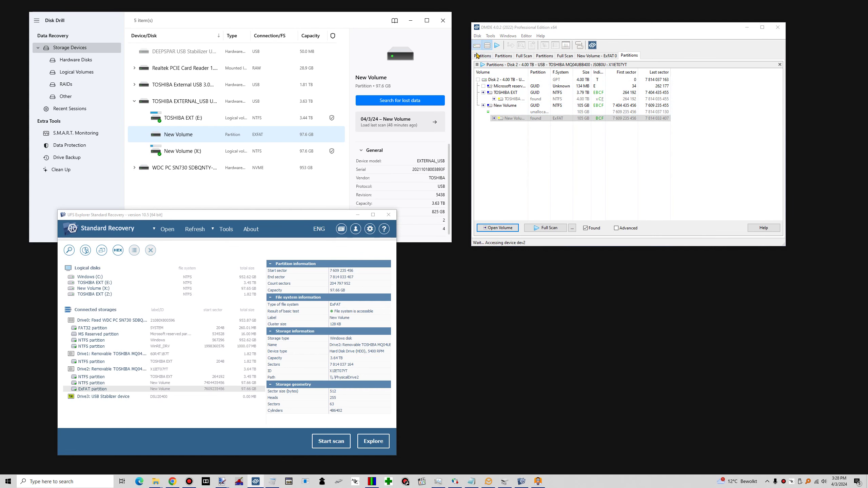
click(578, 181)
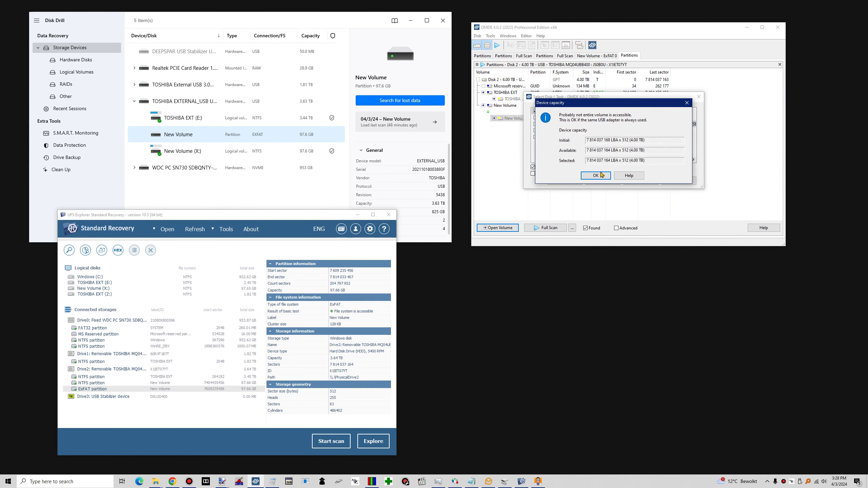
click(596, 175)
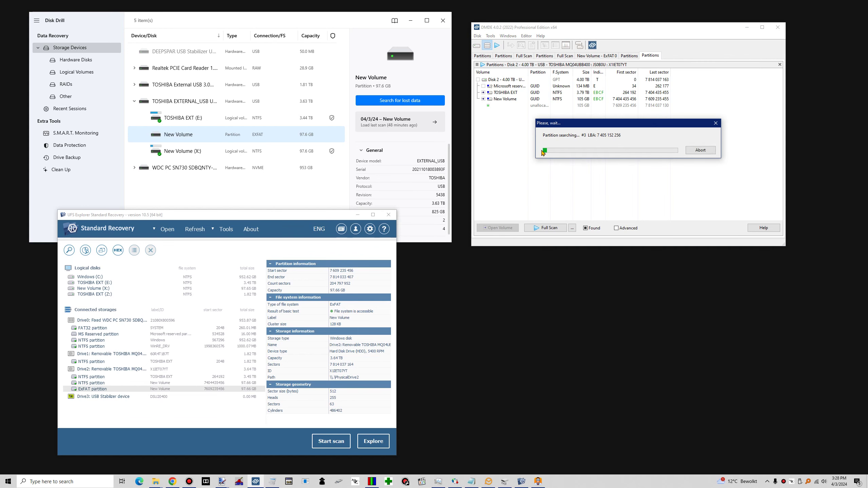
Step: Start a full scan of the found ExFAT partition New Volume with ExFAT and Raw scanning enabled
click(519, 122)
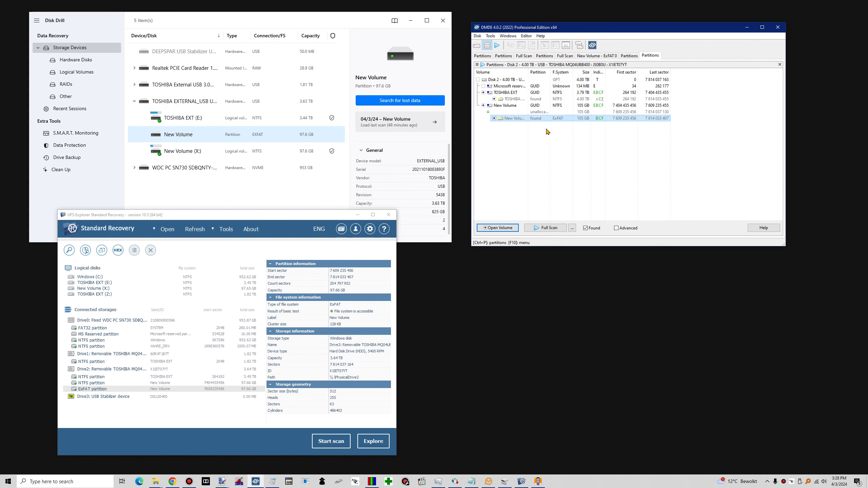
click(573, 228)
click(554, 239)
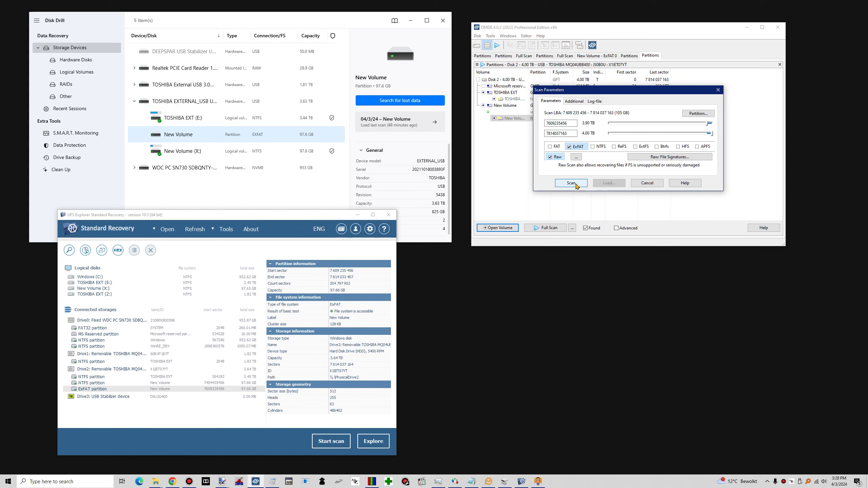
click(571, 183)
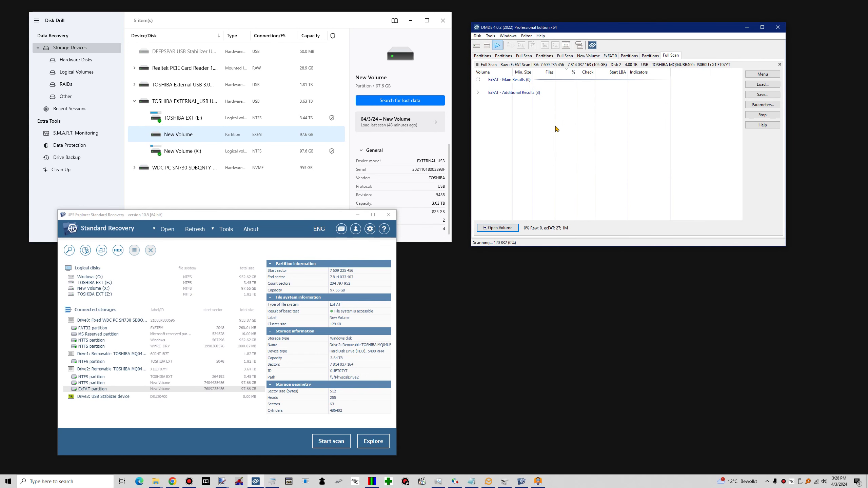
Step: Expand the additional ExFAT results and the raw file types by signature, and stop the running scan
click(478, 92)
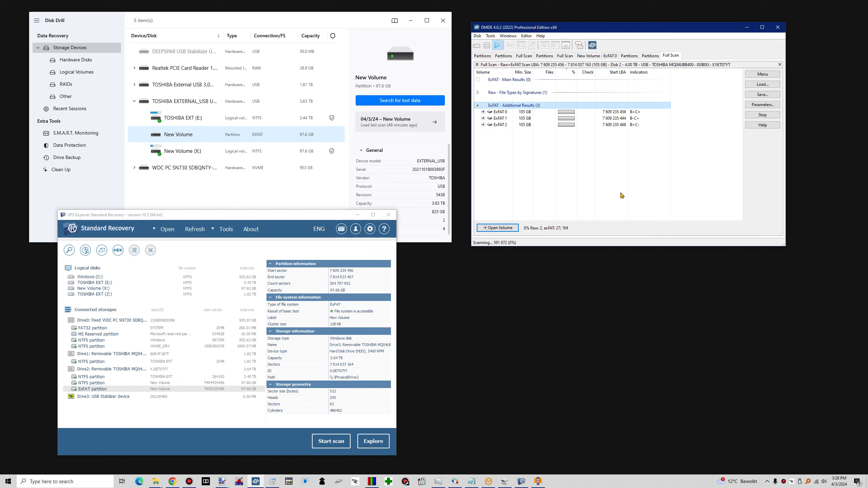
click(478, 93)
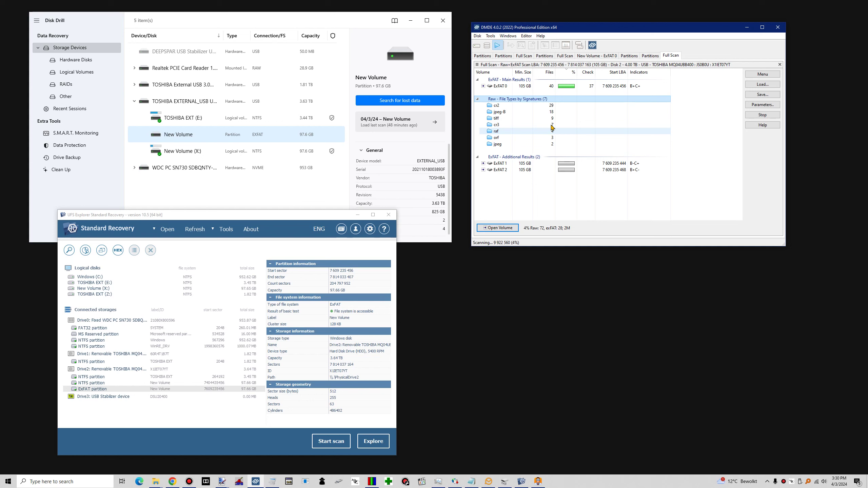
click(502, 86)
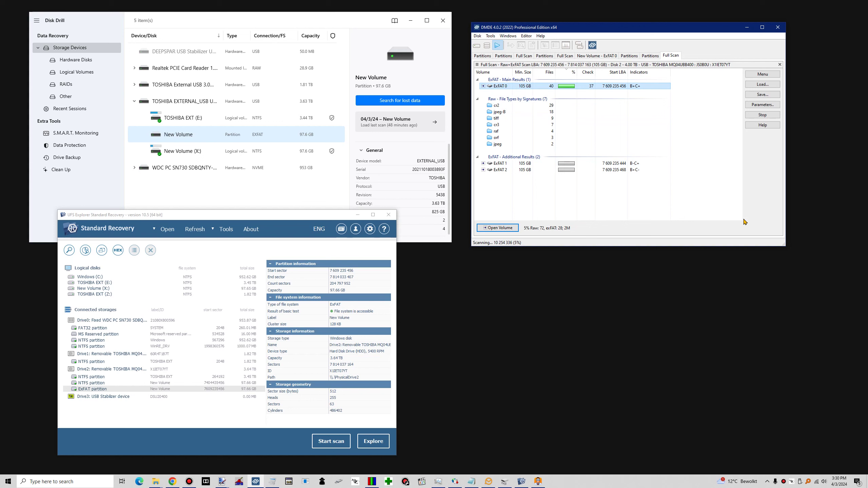
click(763, 116)
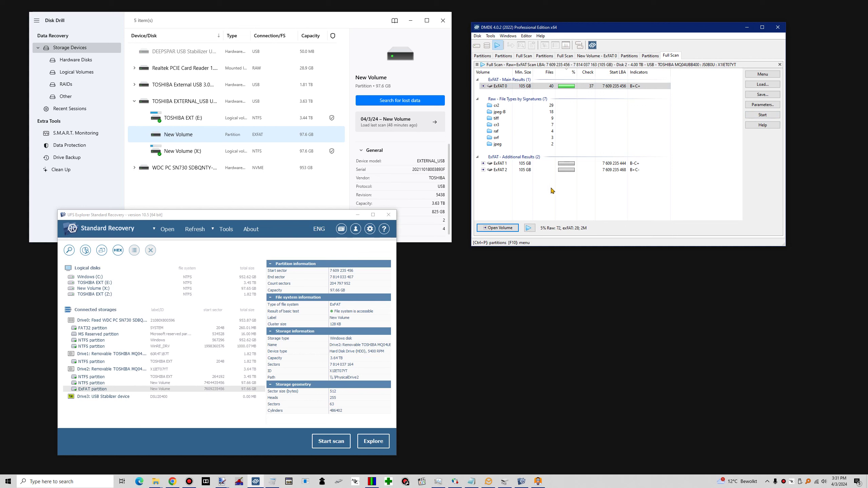
Step: Try to open the cr2 raw file-type result as a volume
click(560, 86)
click(498, 108)
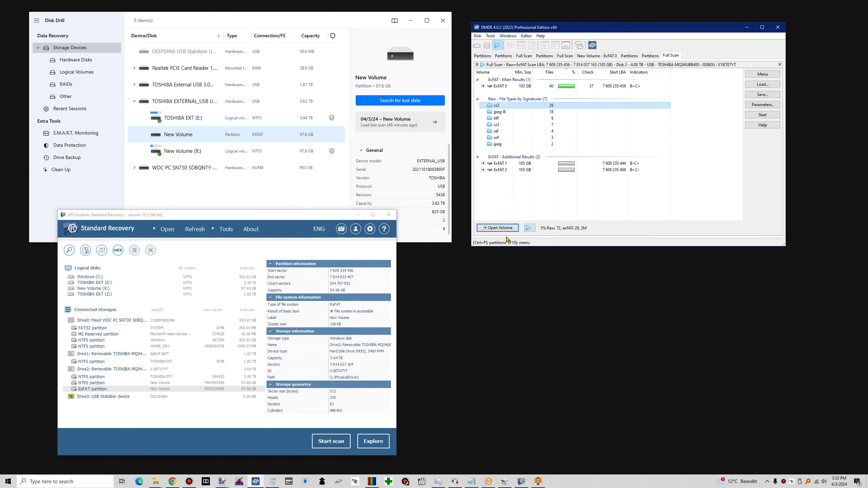
click(498, 228)
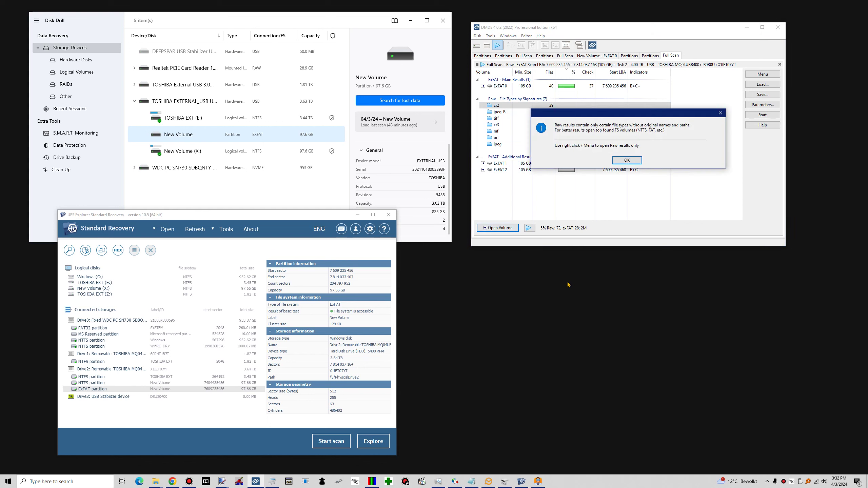
click(621, 163)
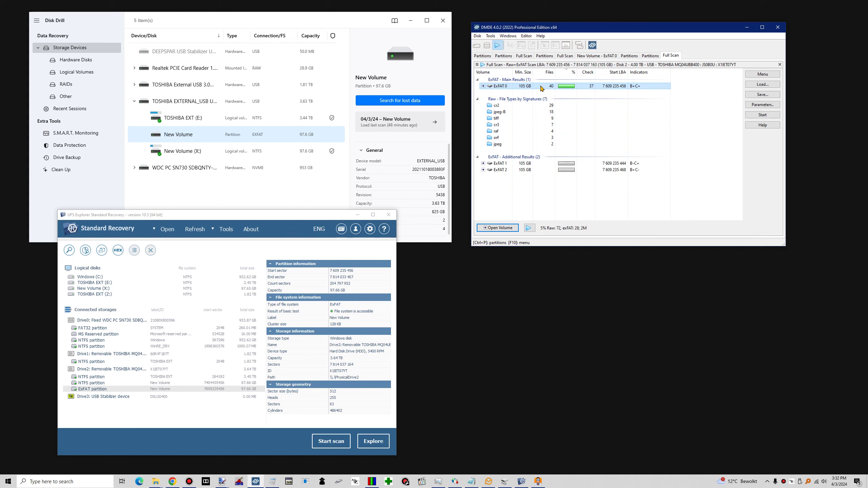
Step: Open the main result volume ExFAT 0 without saving the scan log, closing the previously opened volume
click(516, 229)
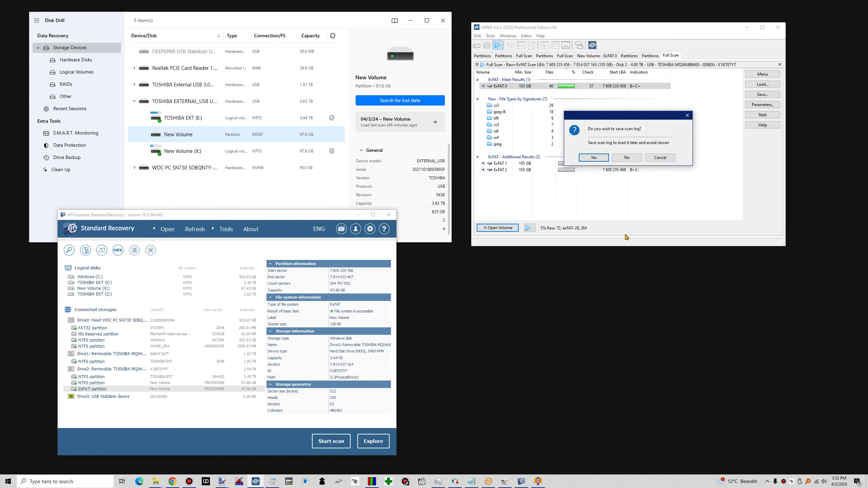
click(627, 158)
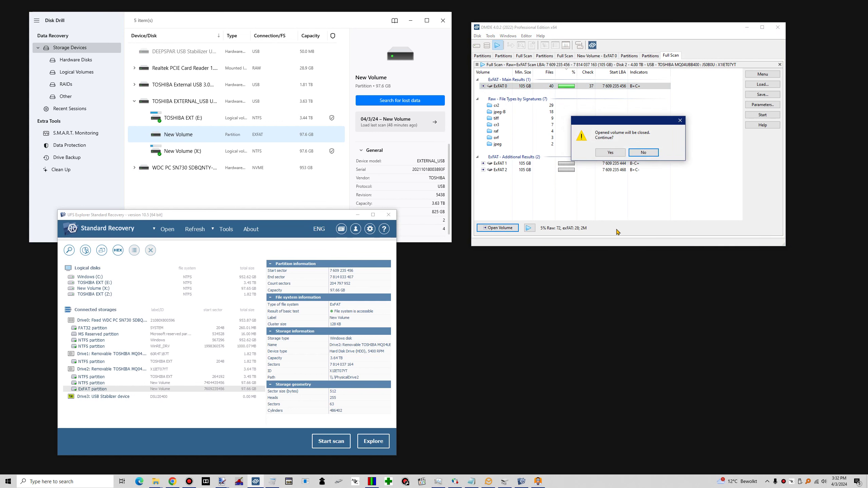
click(620, 154)
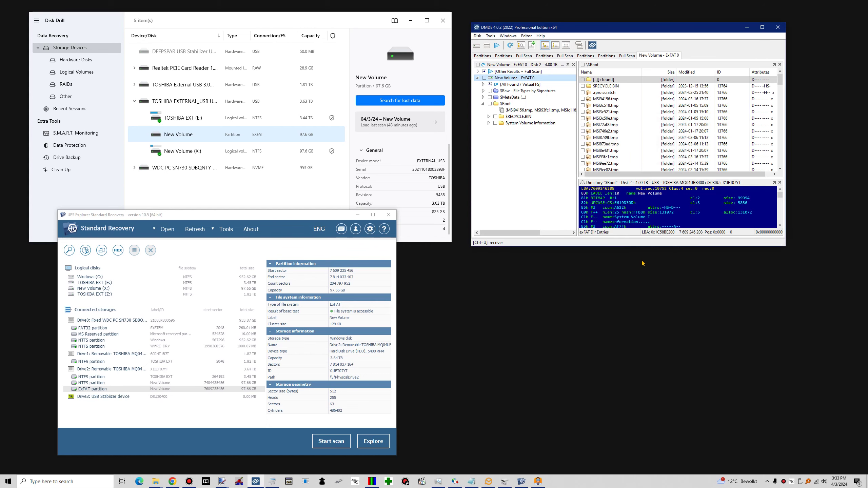
Step: Look through the canon_eos_70d CR2 files in the $Root folder, marking and unmarking canon_eos_70d_10.cr2
drag(780, 79, 783, 132)
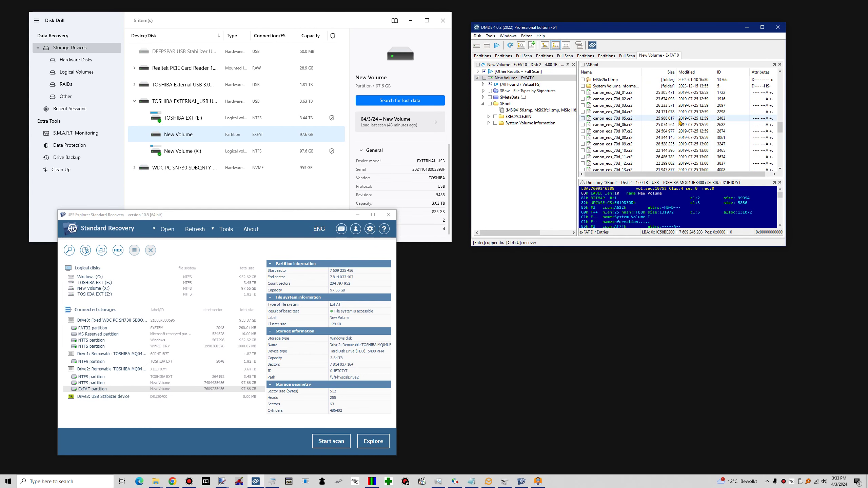
scroll(597, 143, down, 1)
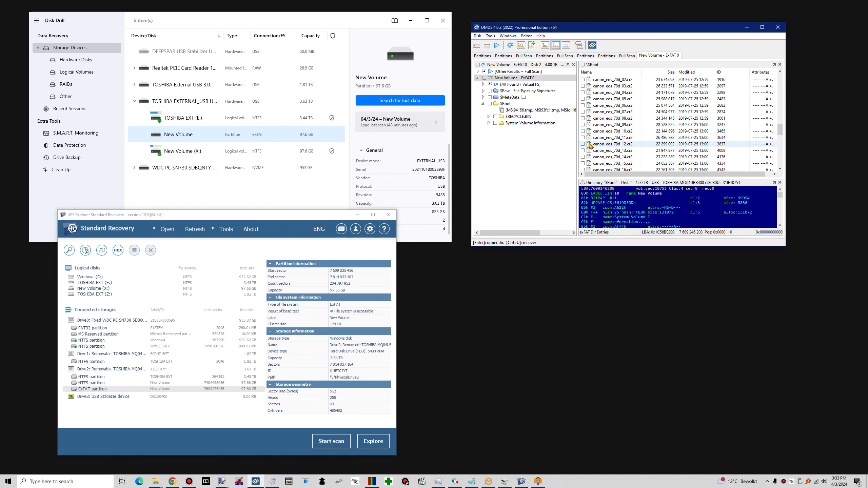
click(592, 132)
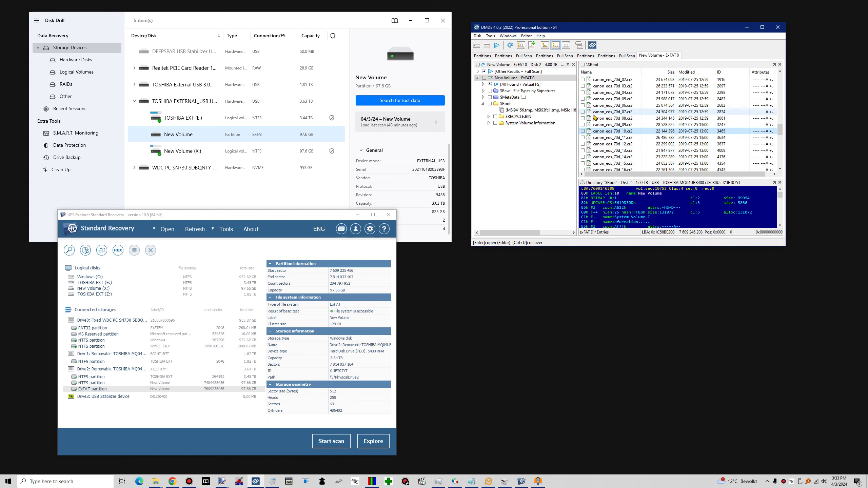
click(583, 132)
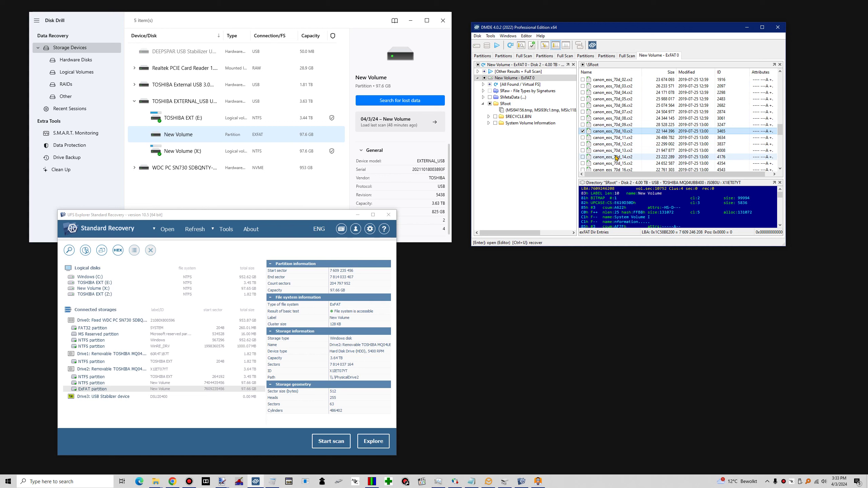
click(583, 131)
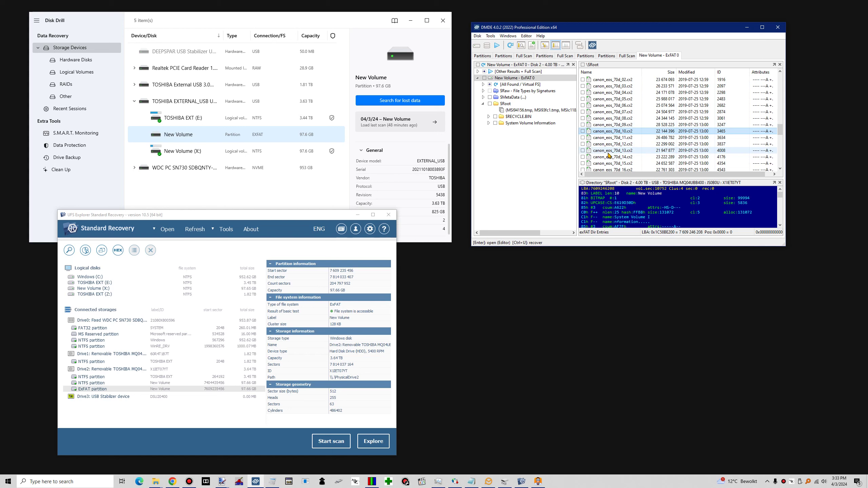
click(608, 150)
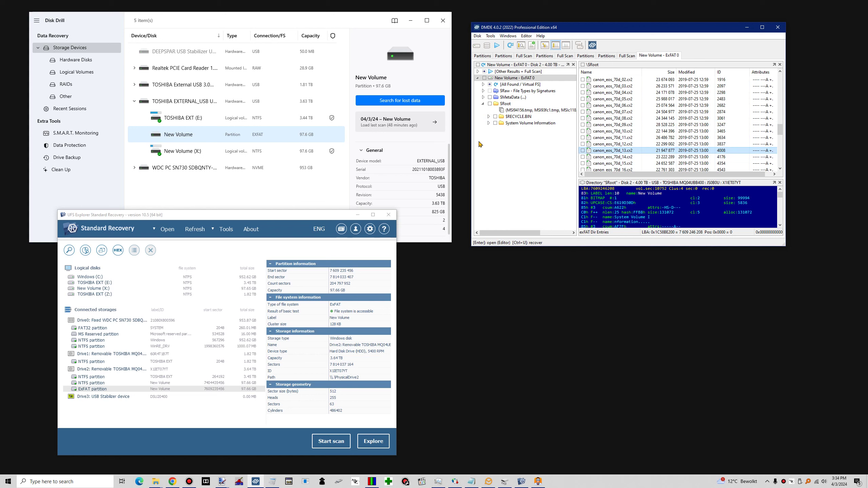
Step: Open the cr2 folder among the $Raw Graphics results and mark f7610227456.cr2 for recovery
click(483, 91)
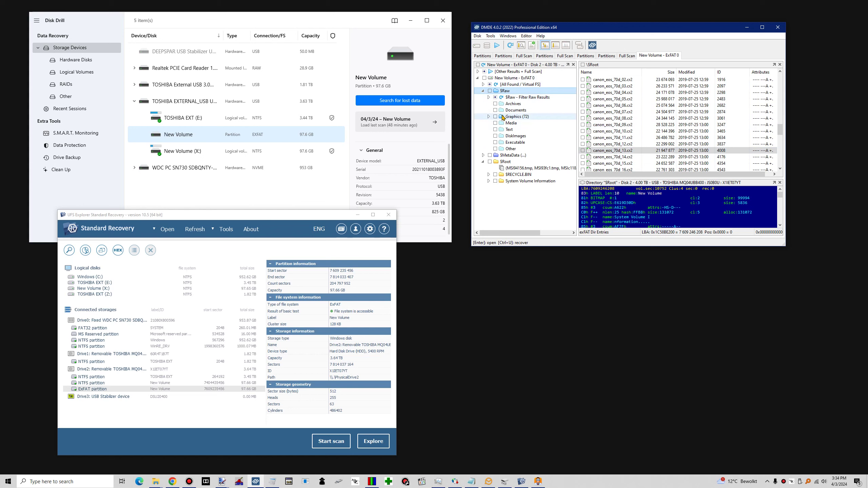
click(488, 117)
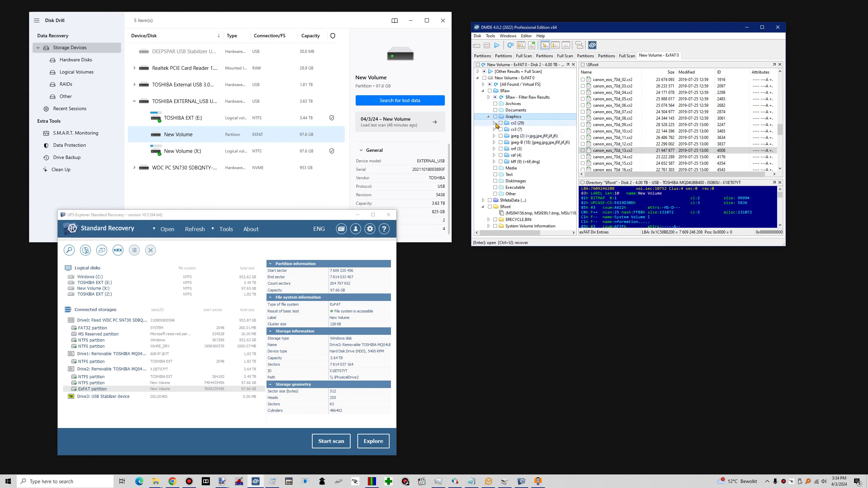
click(514, 124)
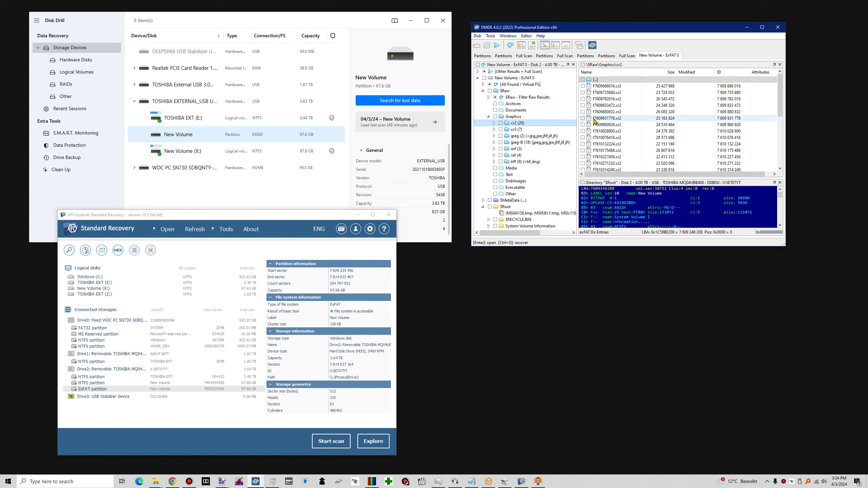
click(610, 138)
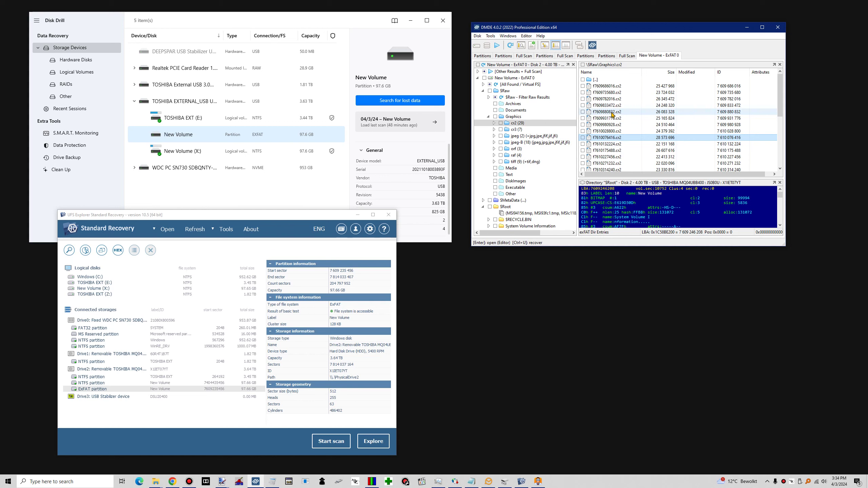
click(589, 157)
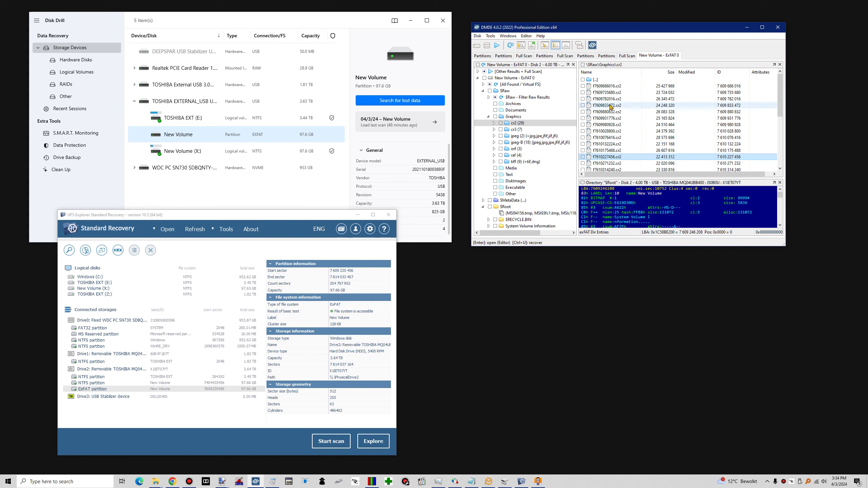
click(583, 157)
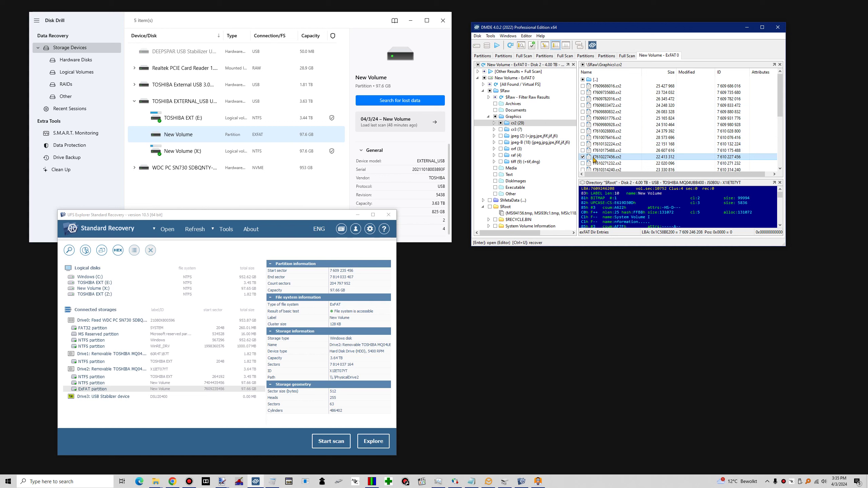
Step: Unmark f7610227456.cr2 and select the raf folder among the $Raw Graphics results
click(583, 157)
scroll(495, 164, right, 2)
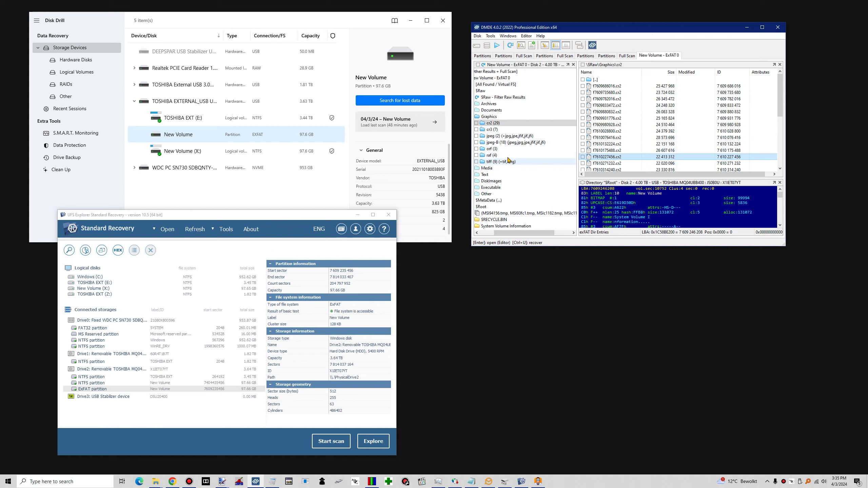
click(504, 155)
drag(529, 235, 521, 235)
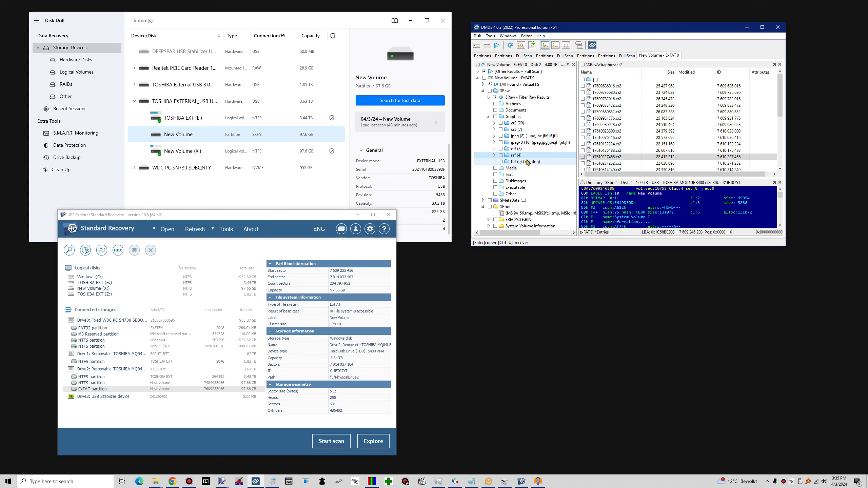
click(590, 157)
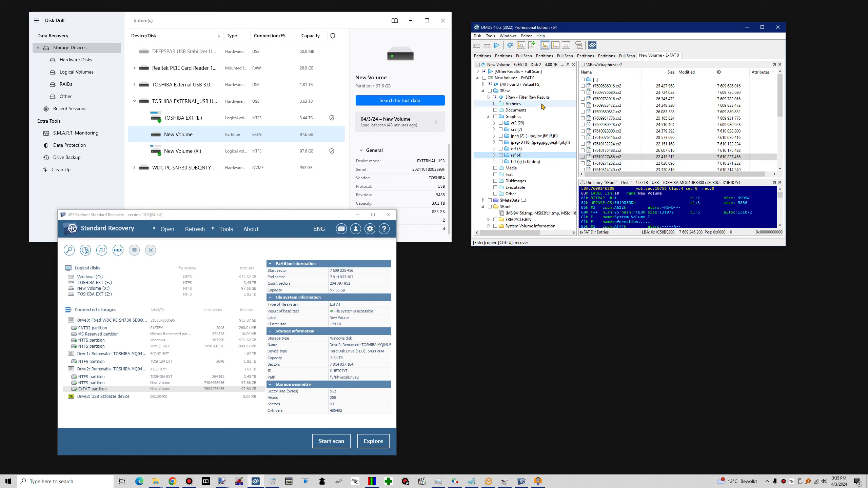
Step: Open the $Root folder and mark canon_eos_70d_10.cr2 for recovery
click(506, 207)
scroll(654, 139, down, 10)
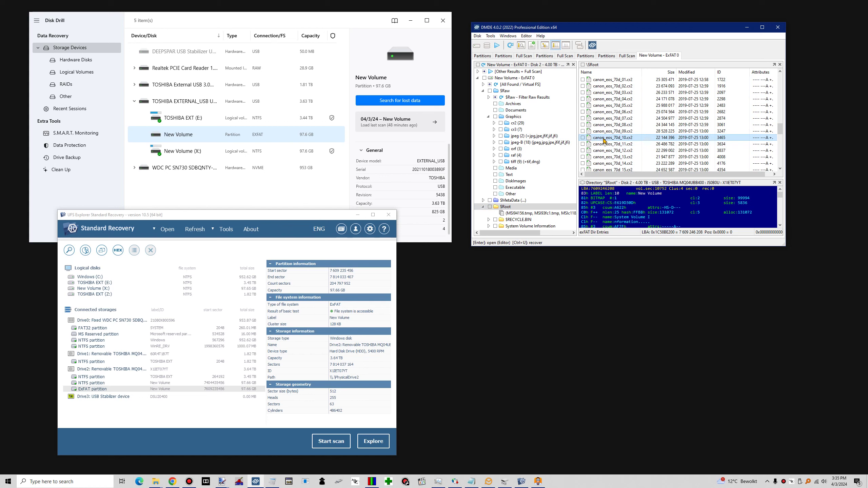
click(583, 137)
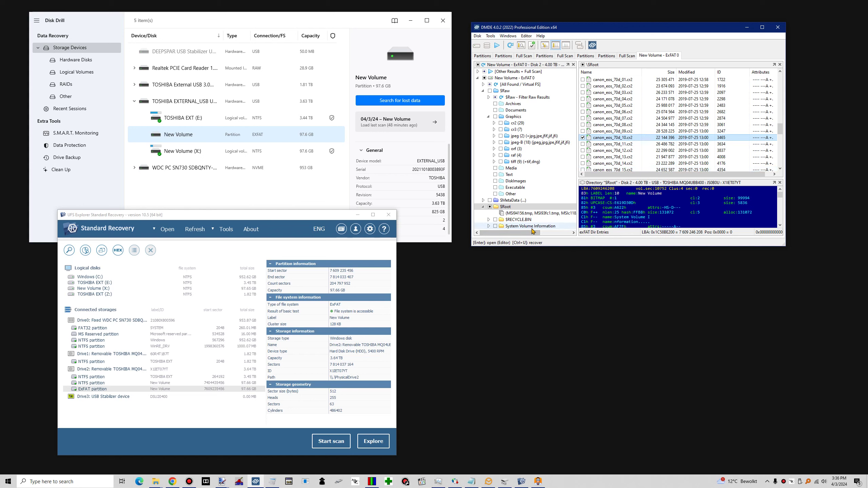
Step: Switch to UFS Explorer and review the ExFAT partition's scan settings through the recovery by known content option, without starting the scan
click(291, 222)
click(294, 142)
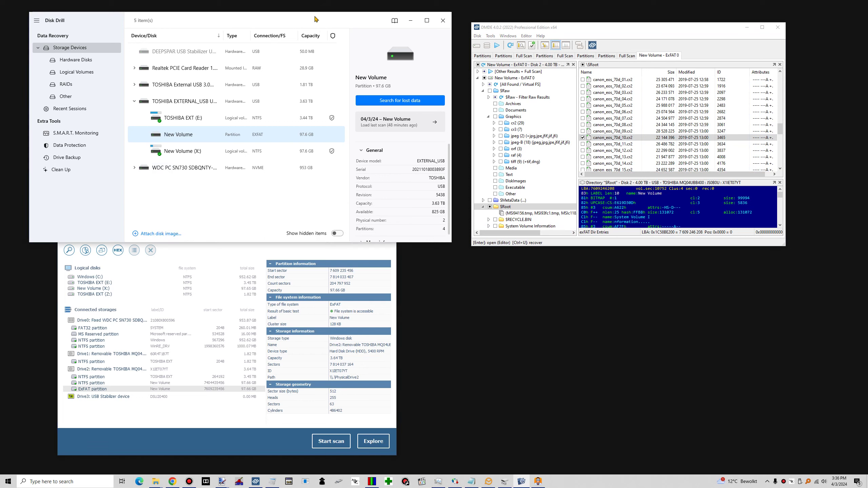
click(251, 264)
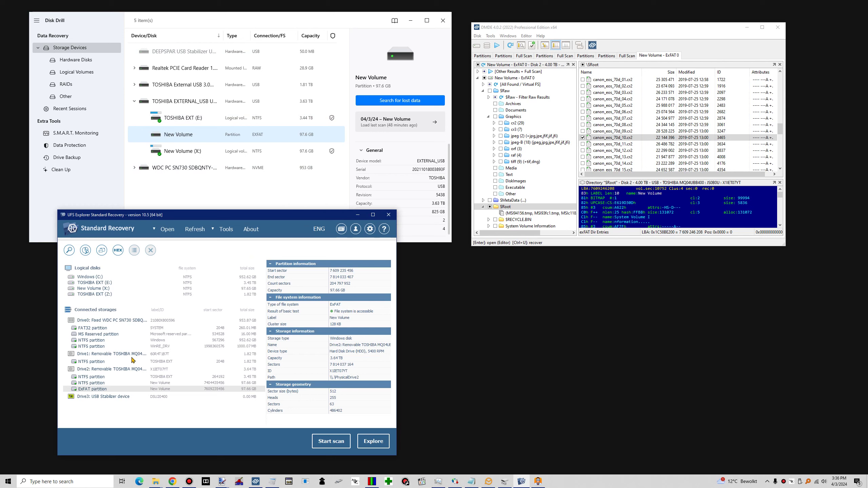
click(324, 440)
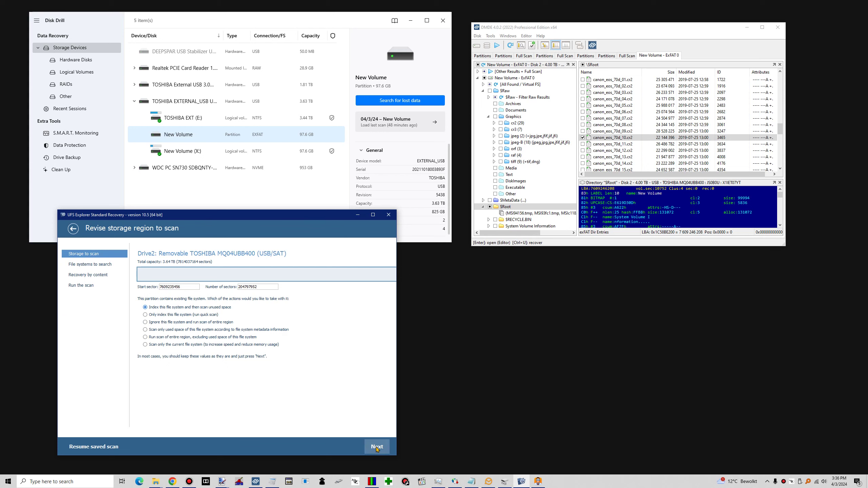
click(378, 448)
click(375, 447)
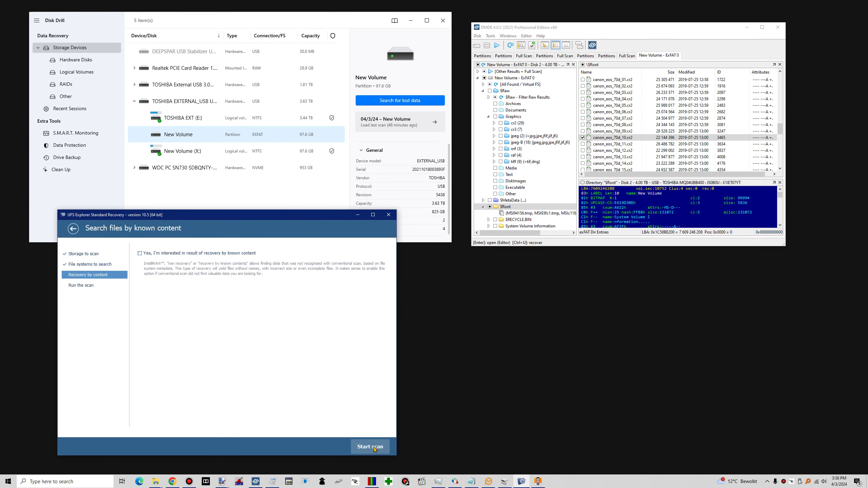
click(186, 255)
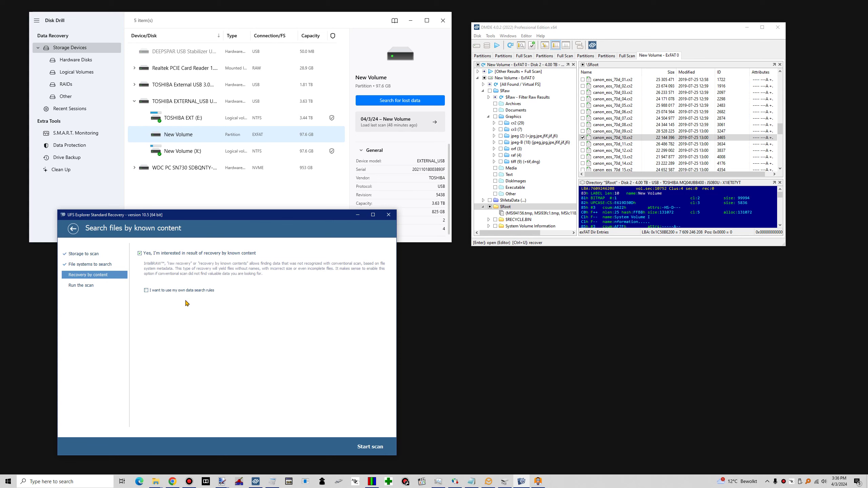
click(75, 229)
click(75, 230)
click(76, 230)
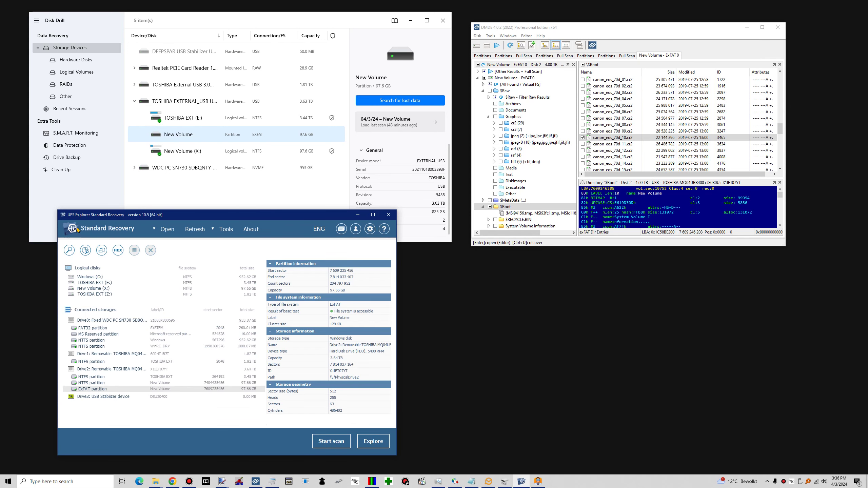
Step: Review the IntelliRAW rules and the rules logic options for a new user-defined type, without creating one
click(226, 230)
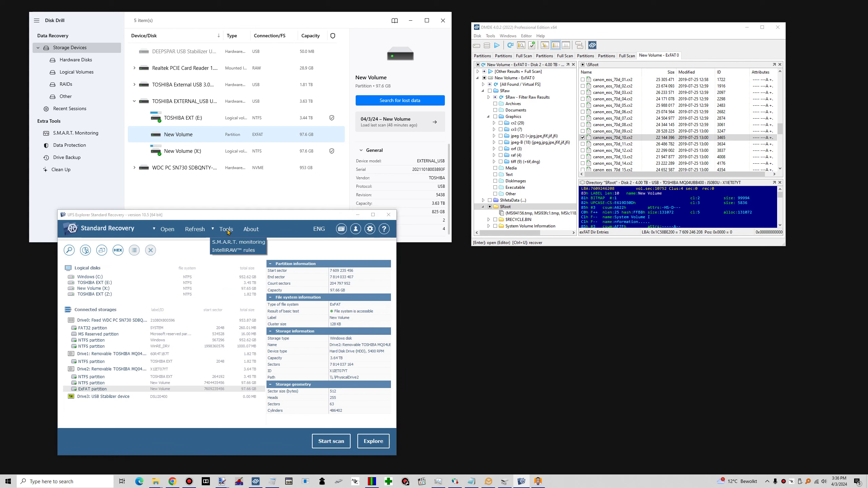
click(236, 253)
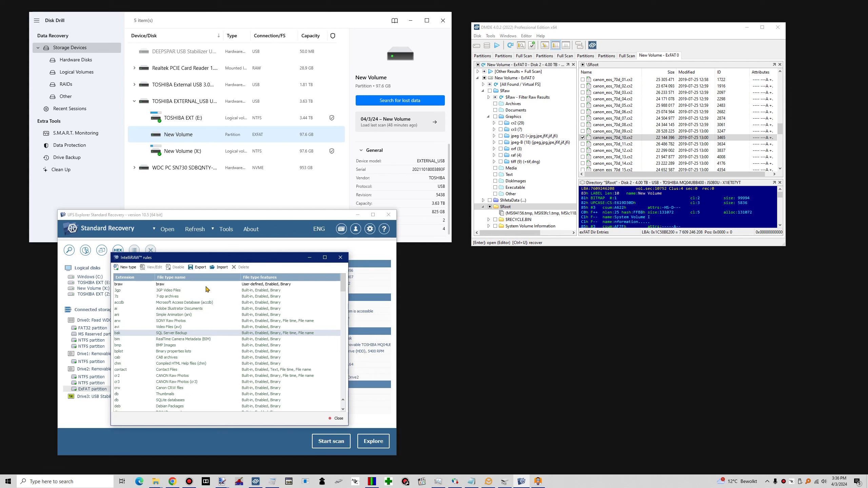
click(132, 270)
click(231, 340)
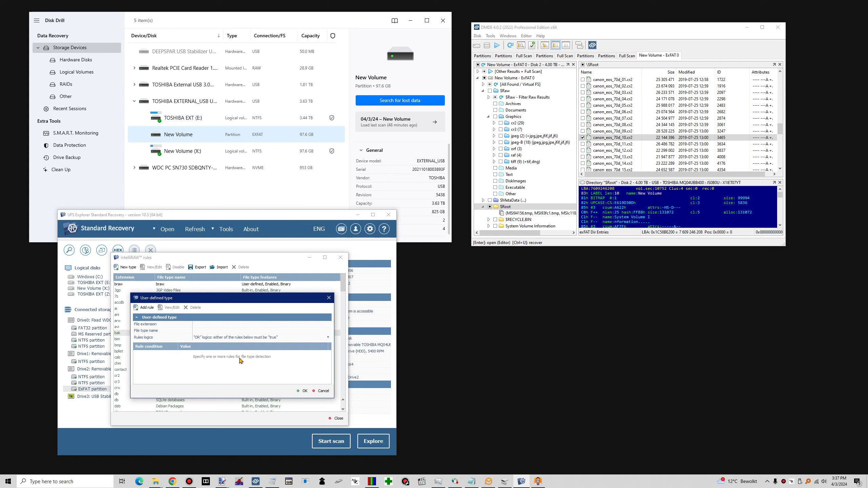
click(328, 337)
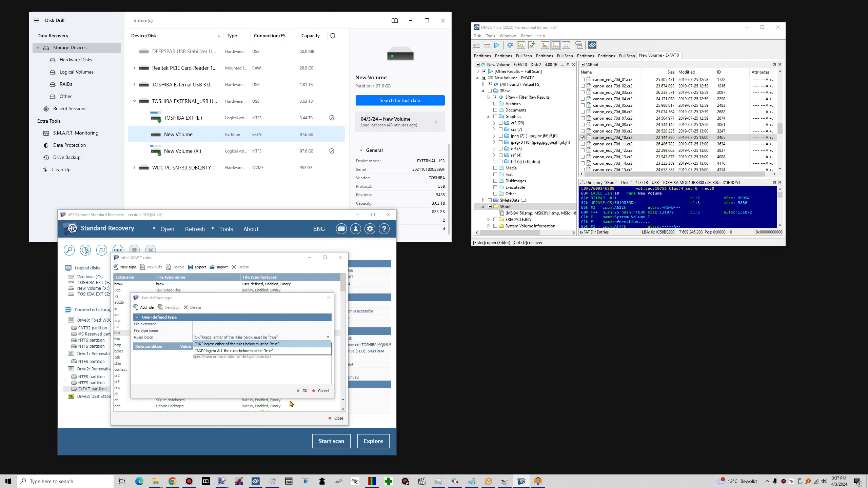
click(323, 392)
click(323, 391)
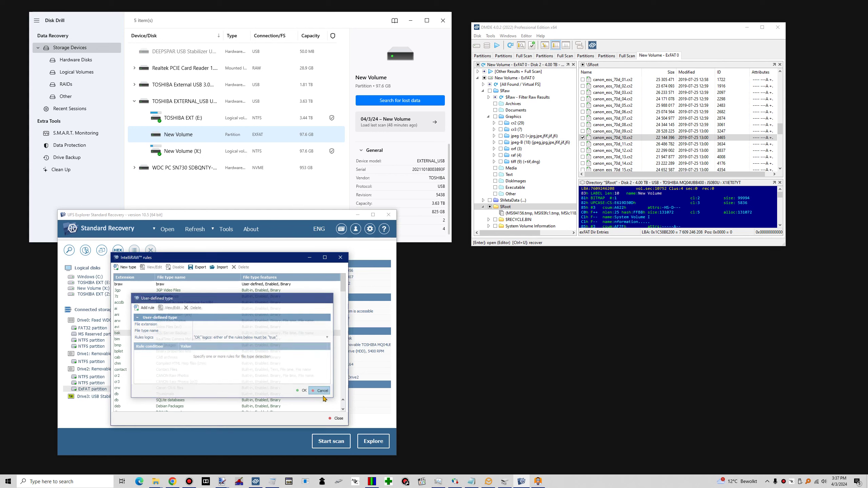
click(336, 418)
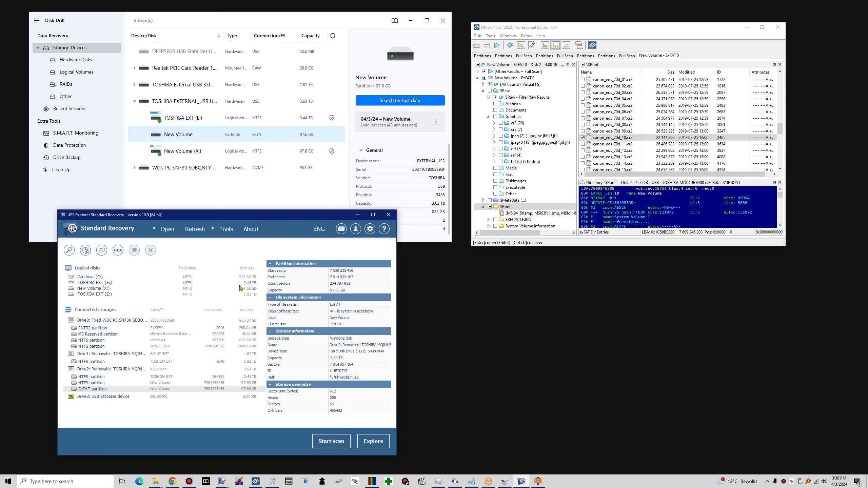
Step: Switch to DMDE and compare the starting header bytes of canon_eos_70d_10.cr2 and canon_eos_70d_13.cr2 in the hex view
click(617, 140)
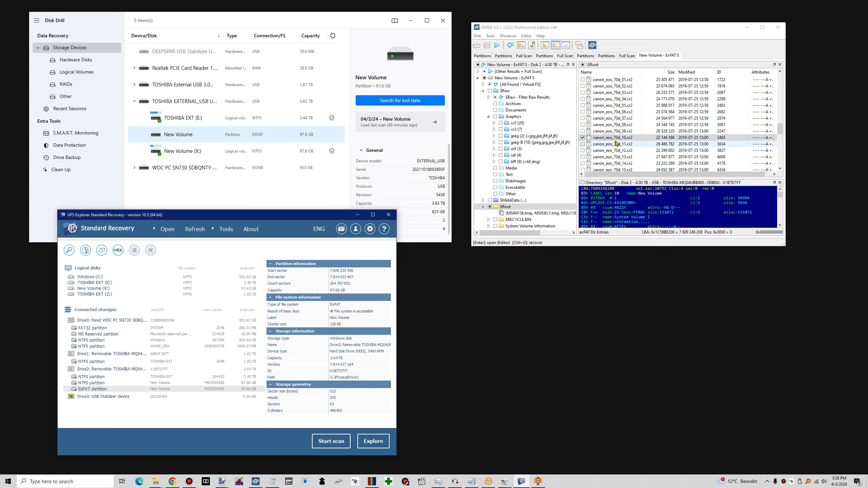
double_click(617, 141)
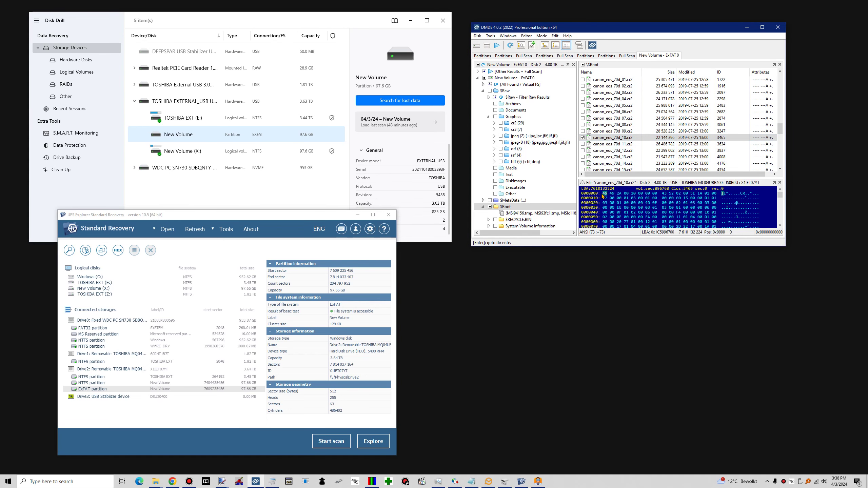
drag(604, 194, 616, 198)
double_click(616, 158)
drag(604, 194, 627, 194)
scroll(621, 131, down, 2)
click(614, 144)
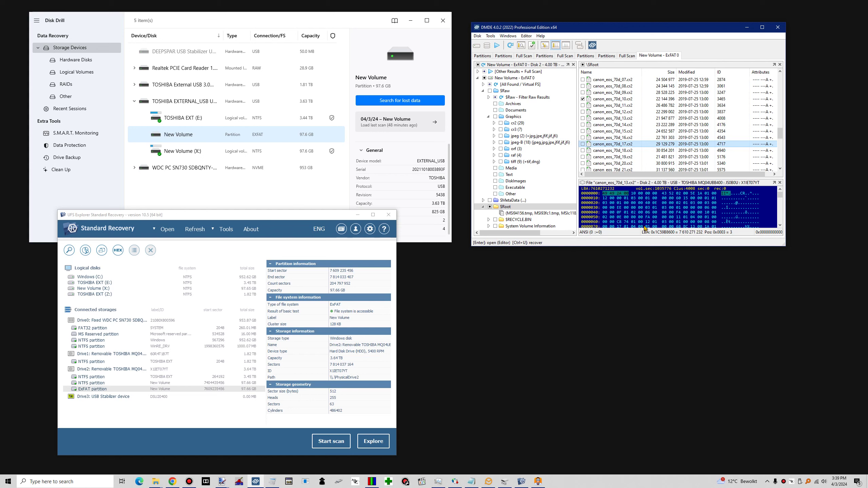
Step: Examine the CR signature bytes in the headers of canon_eos_70d_13.cr2 and canon_eos_70d_15.cr2
click(743, 194)
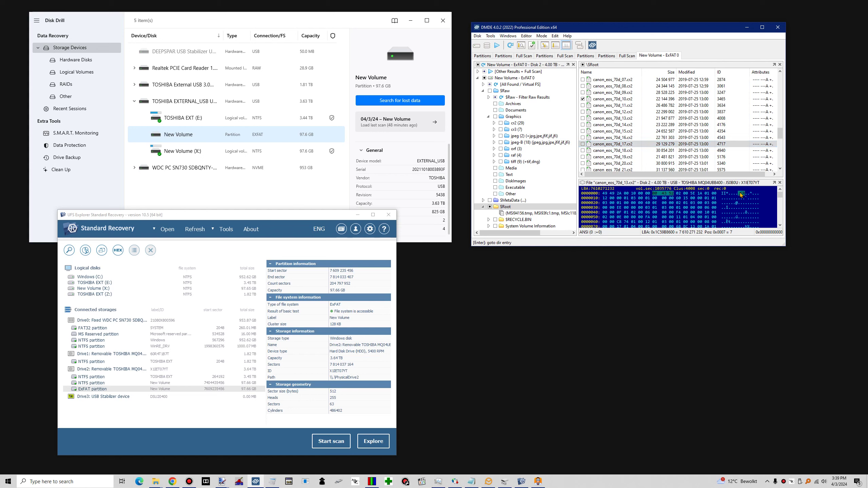
click(621, 132)
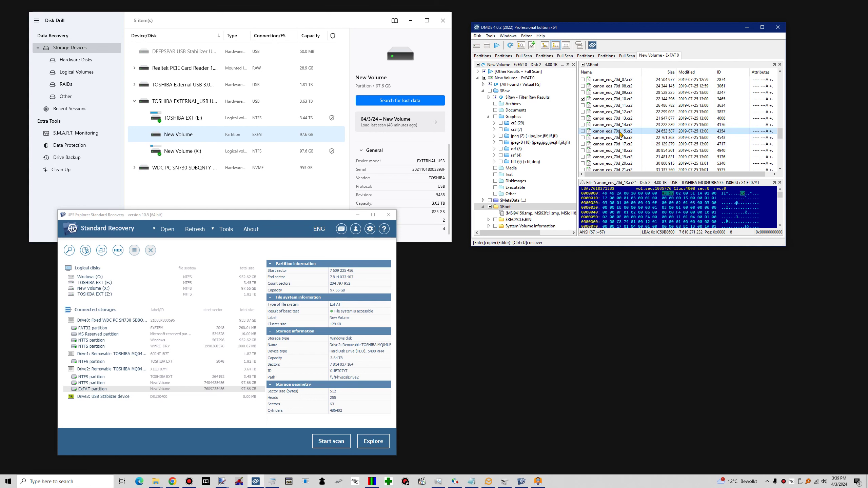
drag(739, 195, 745, 194)
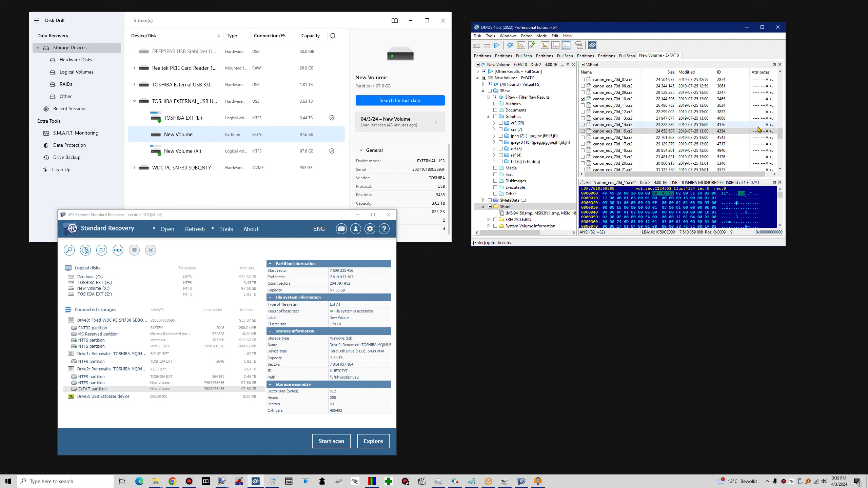
Step: Inspect the headers of fujifilm_x_t2_04.raf and leica_q2_01.dng in the hex view, highlighting the DNG's first four bytes
drag(781, 135, 781, 154)
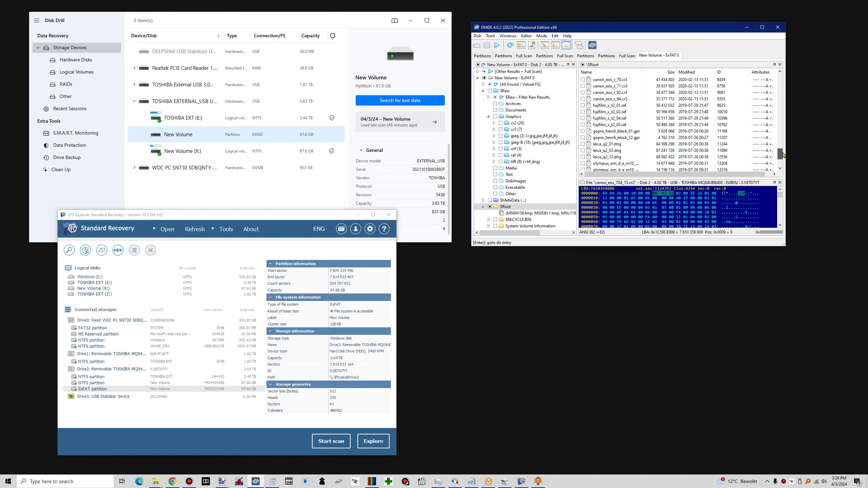
click(611, 119)
key(Return)
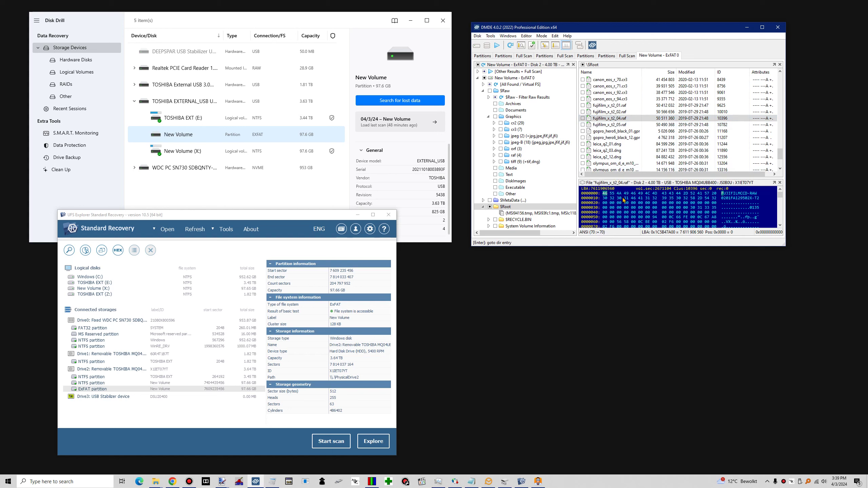
click(609, 145)
key(Return)
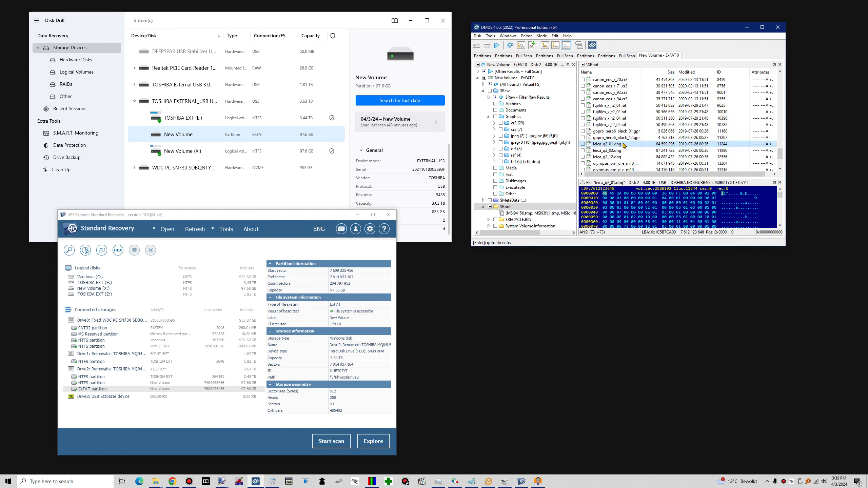
drag(601, 196, 627, 196)
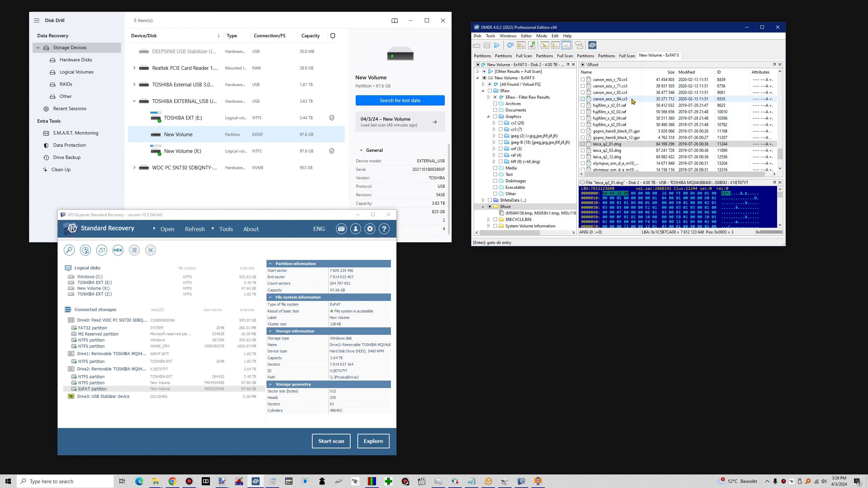
Step: Open canon_eos_70d_26.cr2 in the hex view and highlight its first header bytes and its CR signature
scroll(634, 101, up, 5)
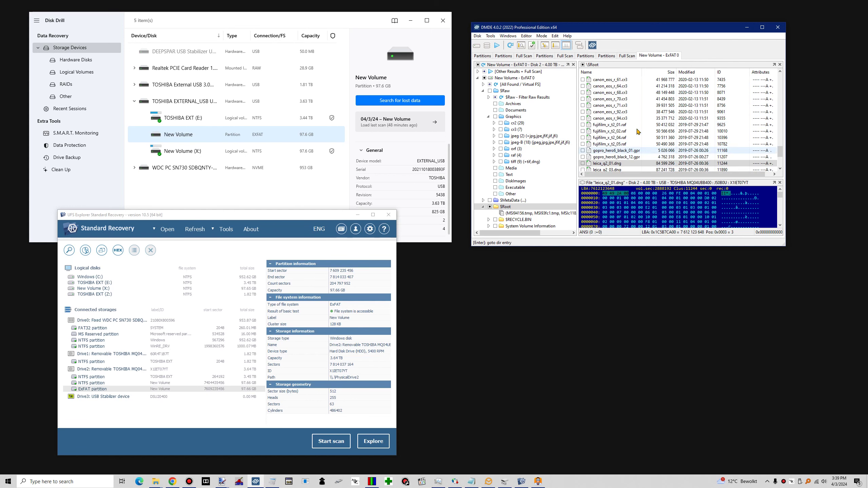
click(620, 105)
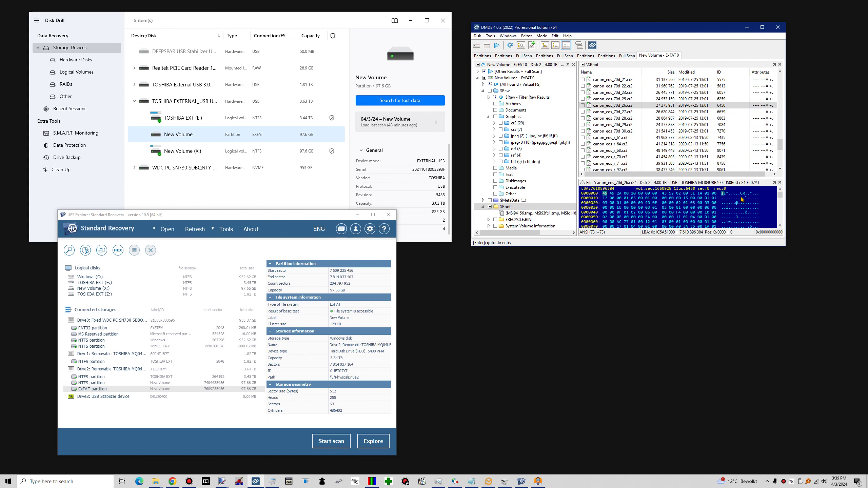
drag(740, 194, 744, 195)
key(shift+Left)
drag(604, 194, 630, 196)
drag(740, 194, 746, 196)
Step: Minimize Disk Drill and reposition the DMDE and UFS Explorer windows on the desktop
drag(679, 29, 669, 19)
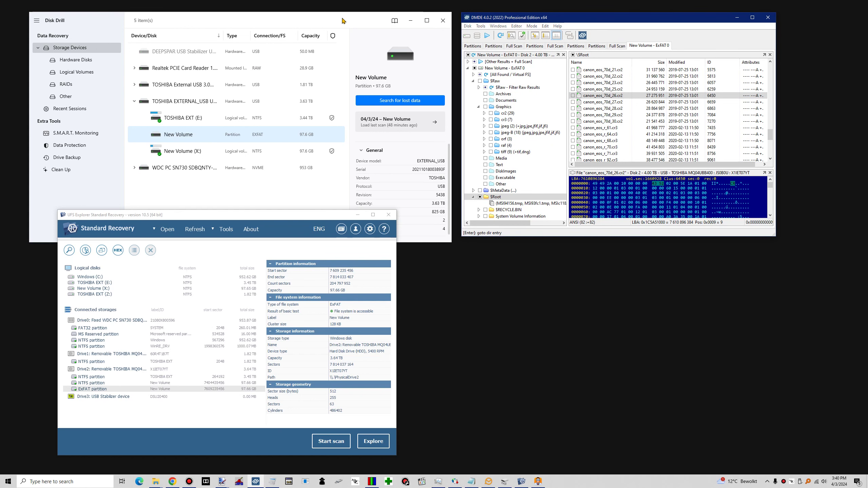
click(409, 22)
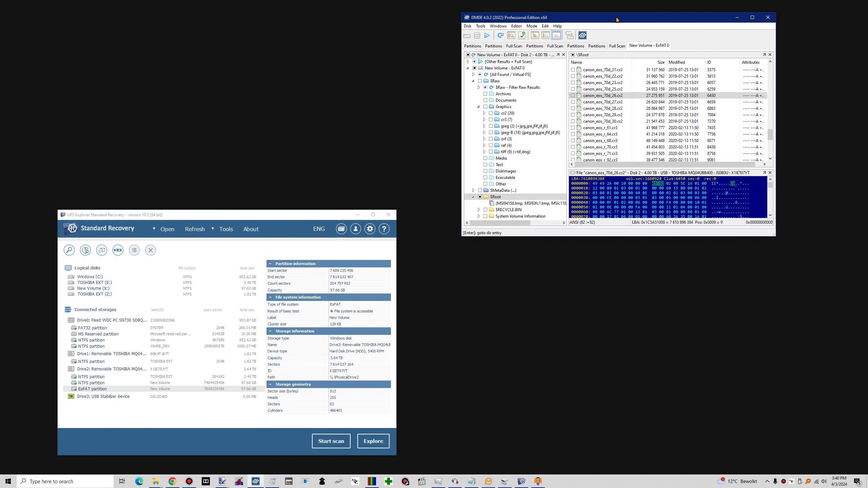
drag(617, 20, 678, 19)
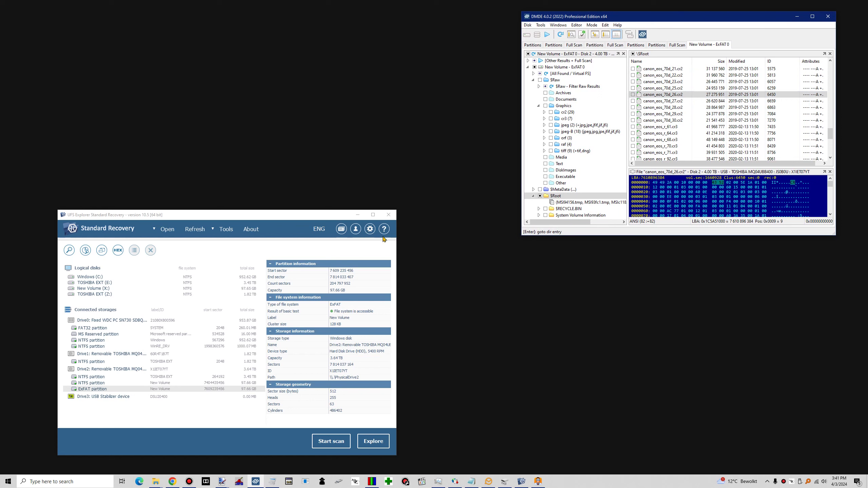
click(308, 215)
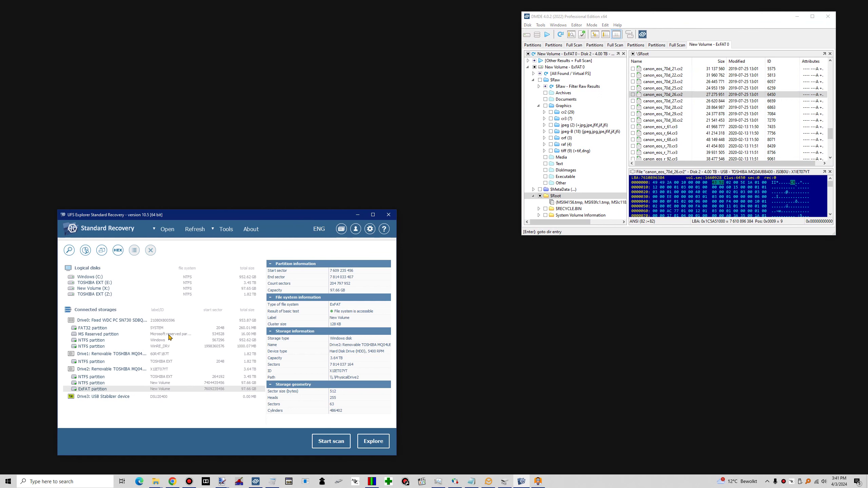
drag(198, 219, 204, 214)
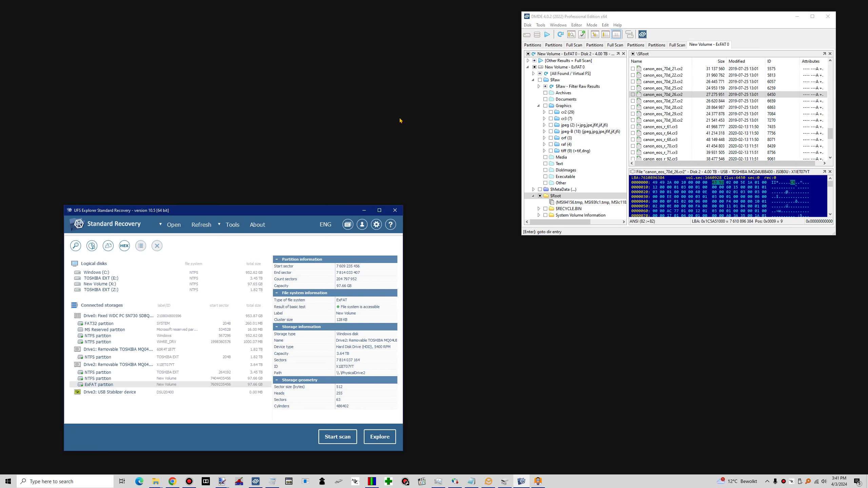
click(667, 19)
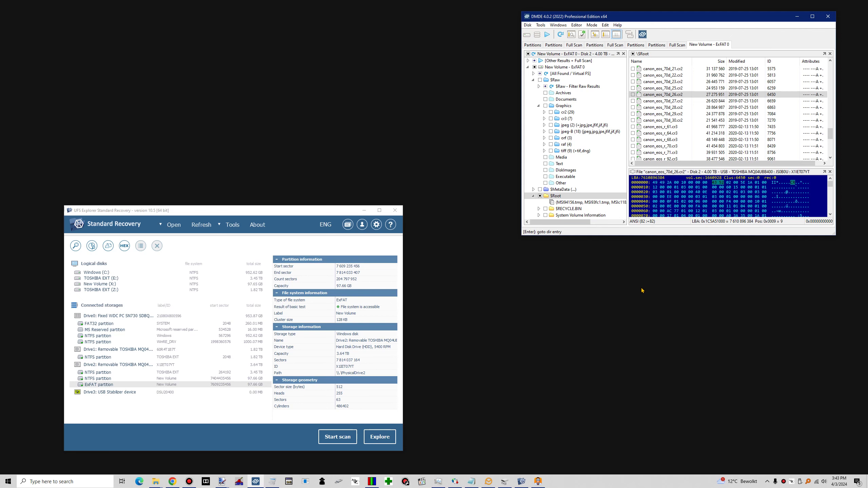
Step: Move the UFS Explorer window closer to DMDE and bring it back to the front
click(312, 212)
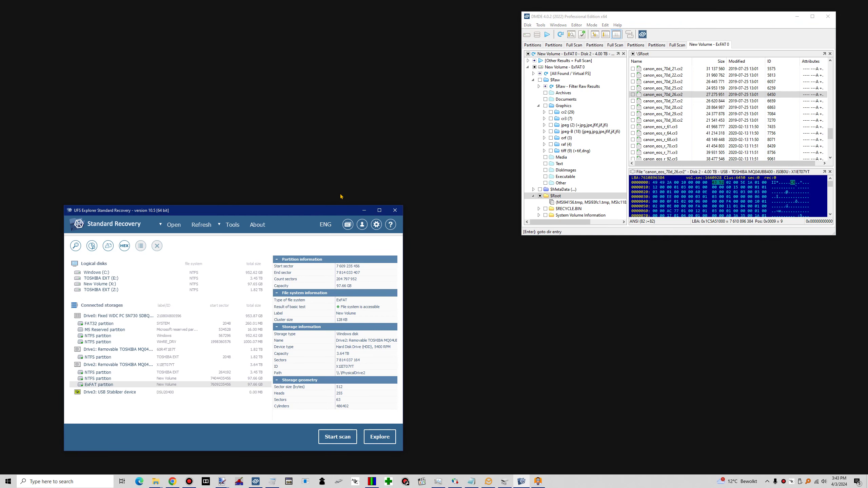
drag(314, 206, 409, 205)
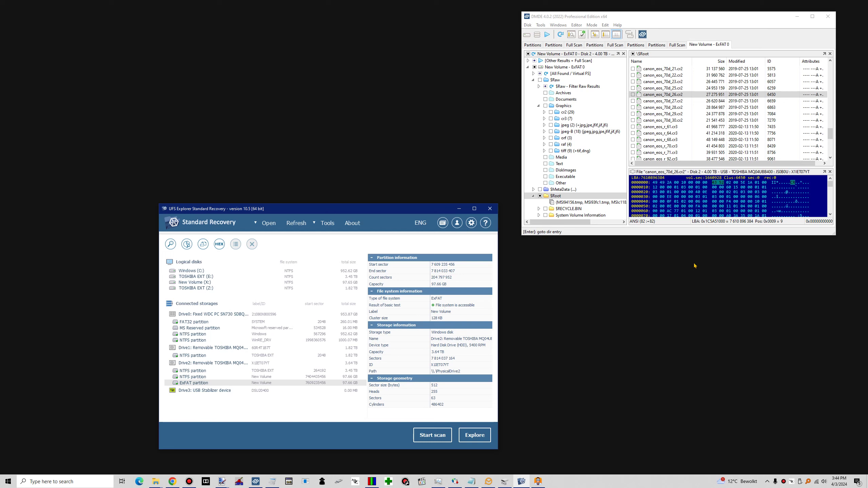
click(704, 20)
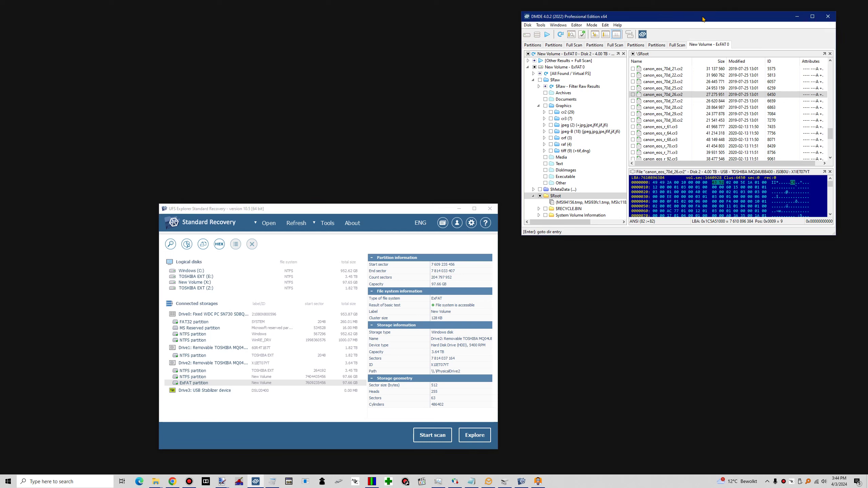
click(416, 212)
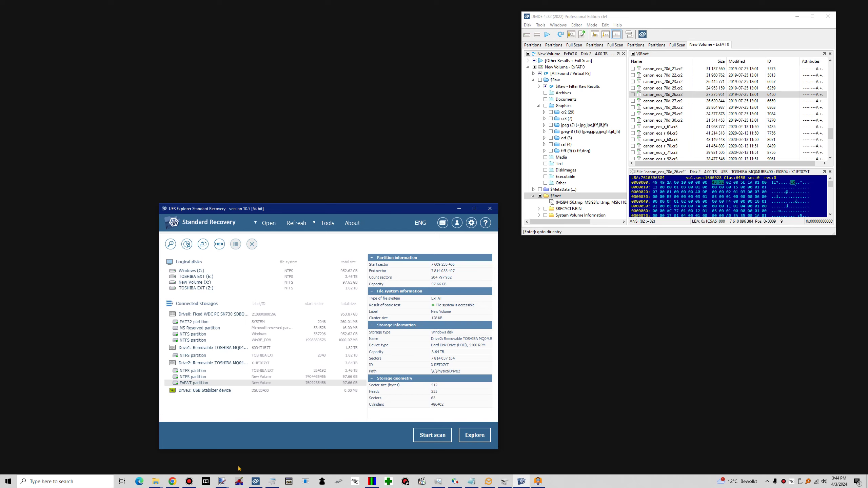
Step: Switch to Chrome and view the UFS Explorer Standard Recovery checkout page and license pricing page
click(173, 480)
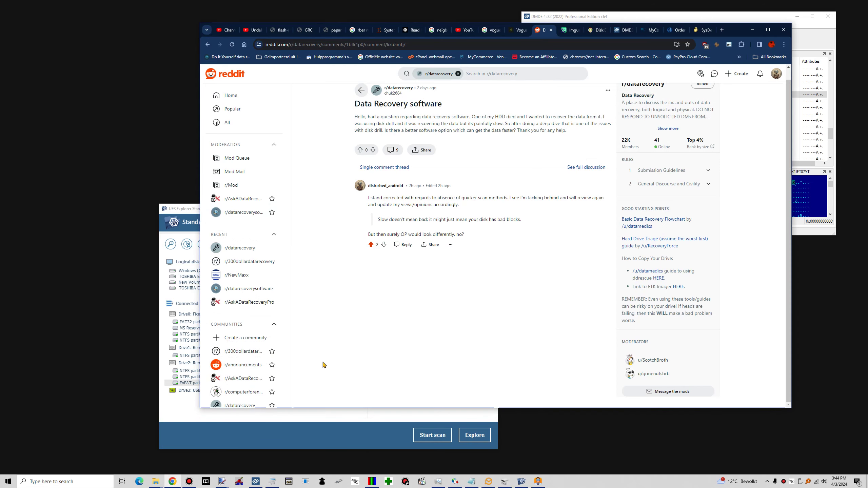
click(701, 29)
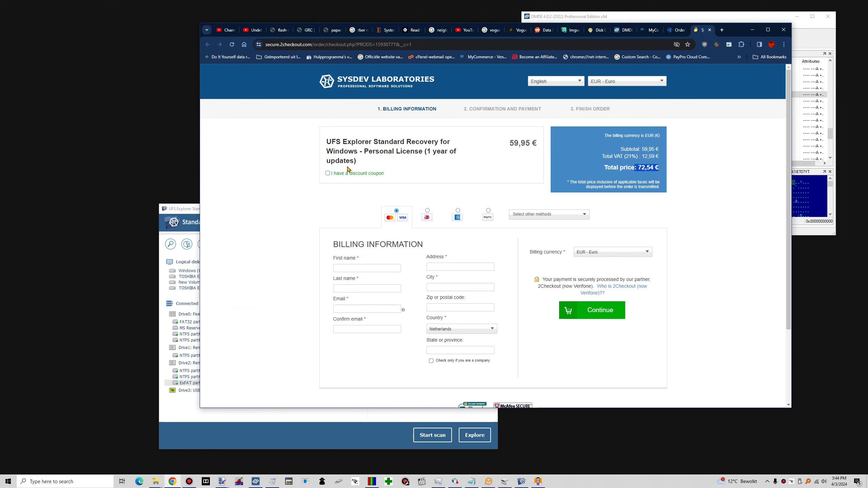
click(675, 31)
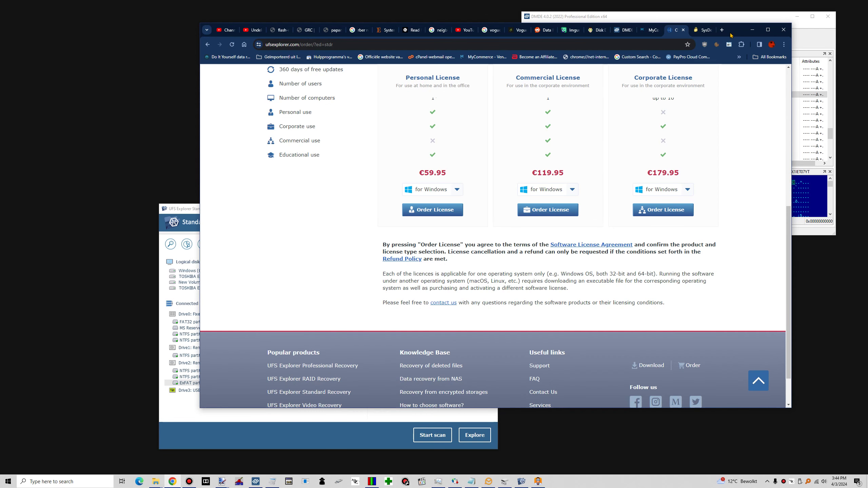
Step: View the Disk Drill PRO order summary and highlight its price including VAT and its subtotal
click(597, 31)
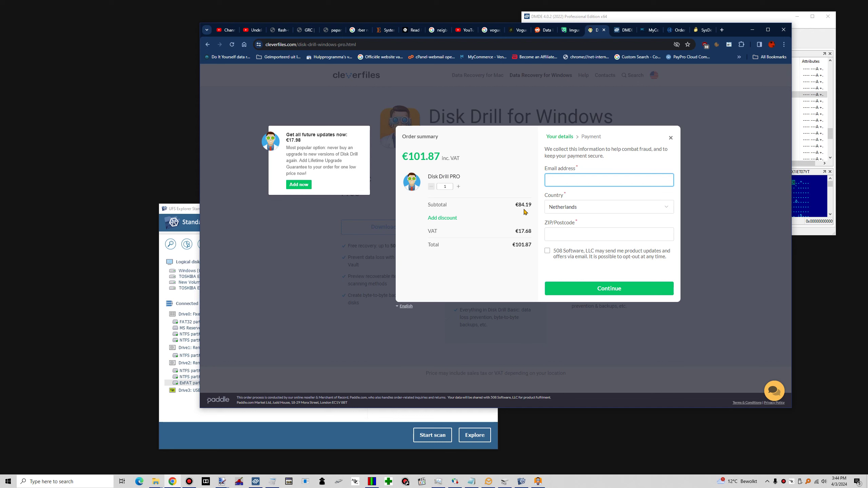
double_click(513, 207)
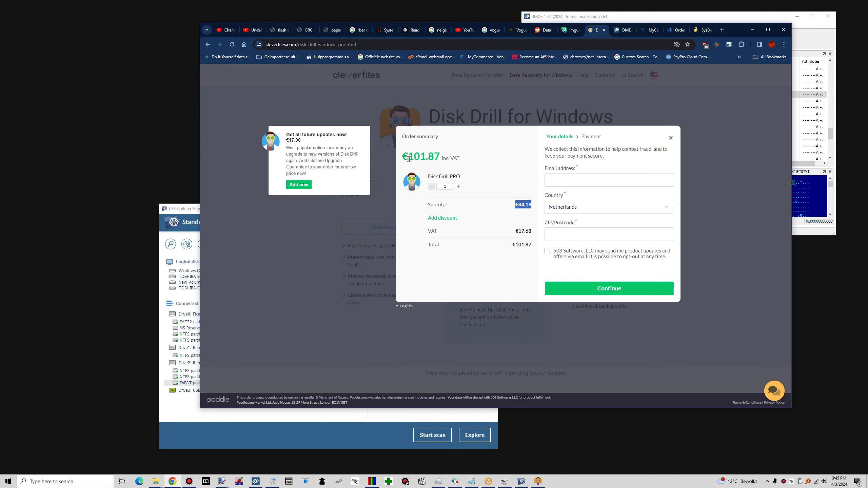
drag(408, 156, 468, 155)
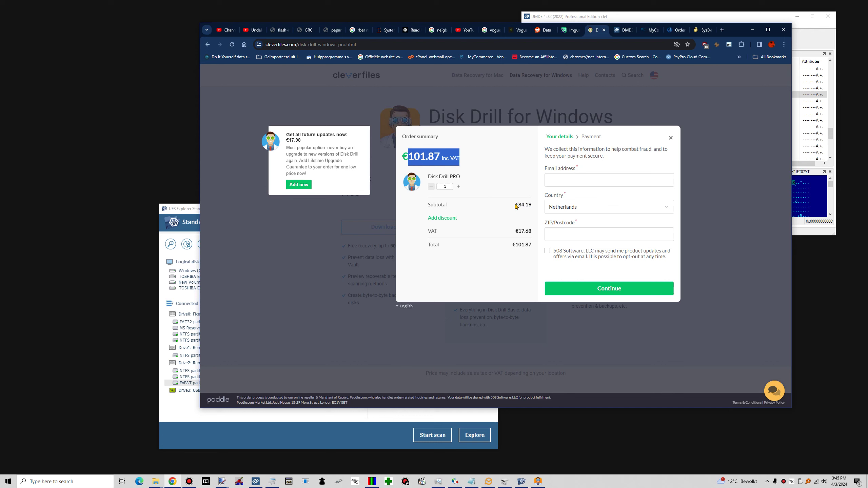
drag(516, 206, 535, 207)
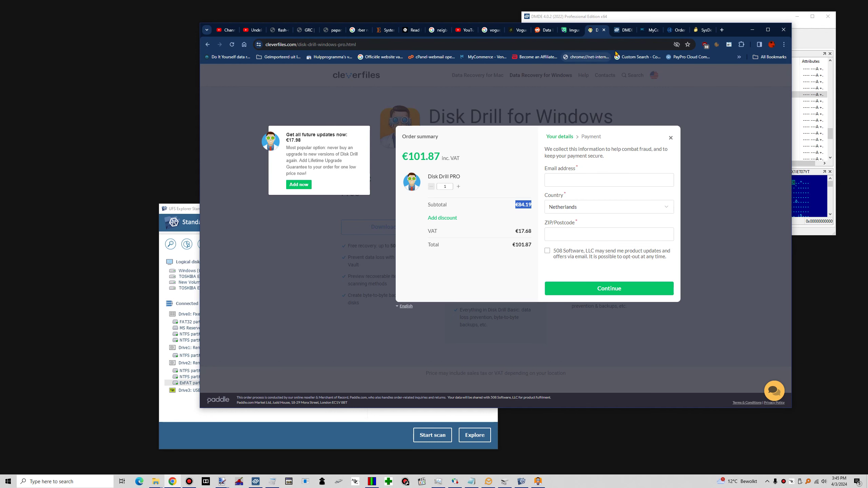
Step: Review the DMDE license prices and highlight the DMDE Express Edition total in the MyCommerce cart
click(623, 31)
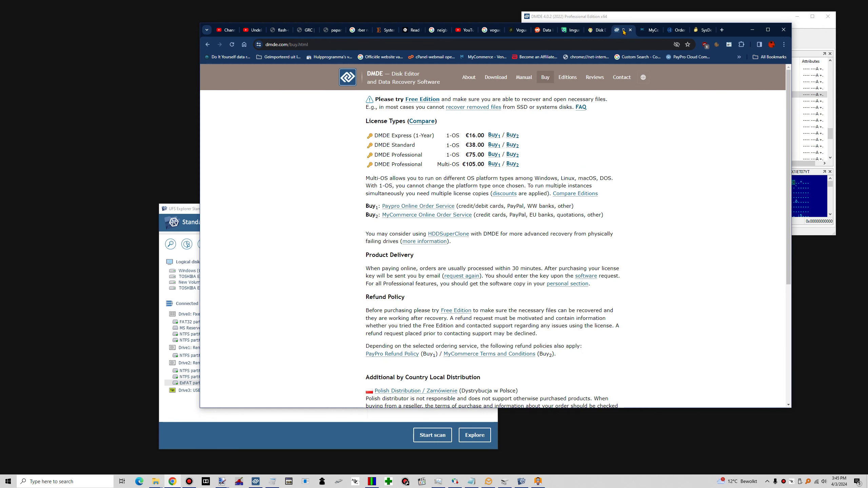
click(648, 32)
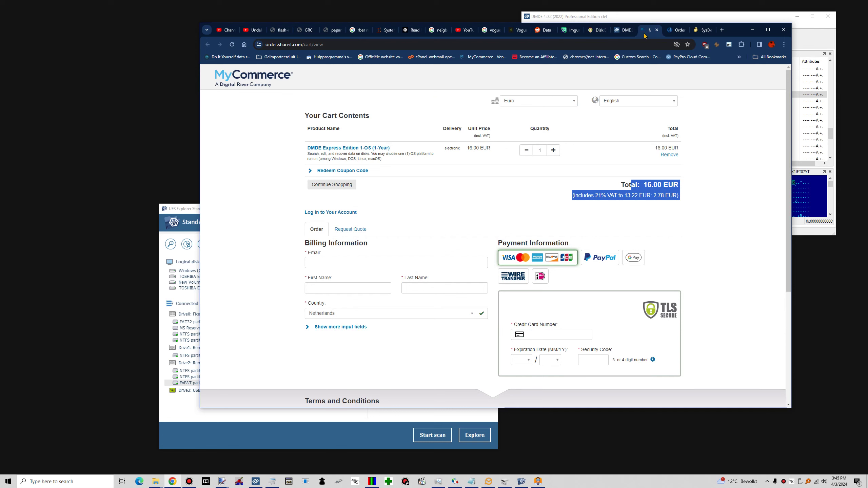
drag(655, 150, 704, 141)
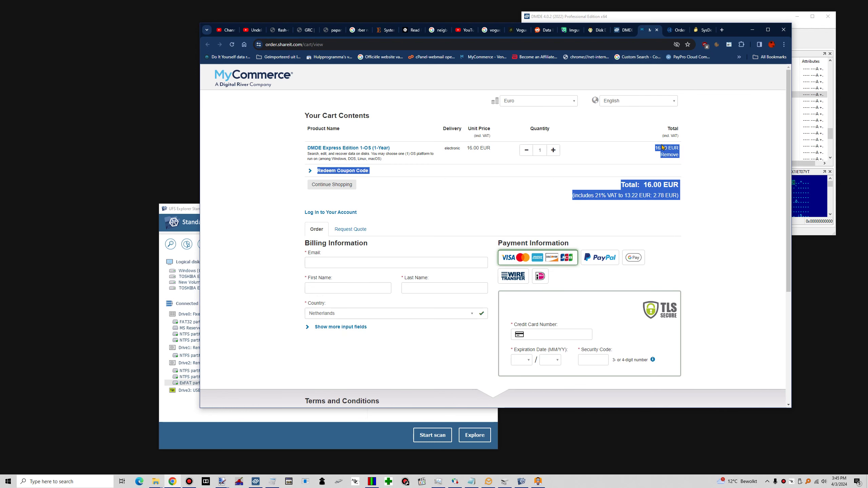
Step: Review UFS Explorer's license prices, highlight the Personal License price and total at checkout, and minimize Chrome
click(677, 31)
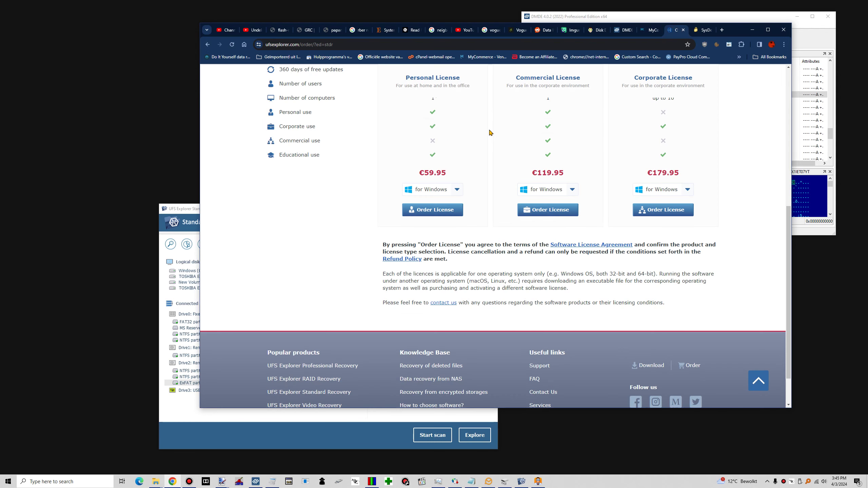
scroll(345, 185, up, 1)
key(ctrl+Tab)
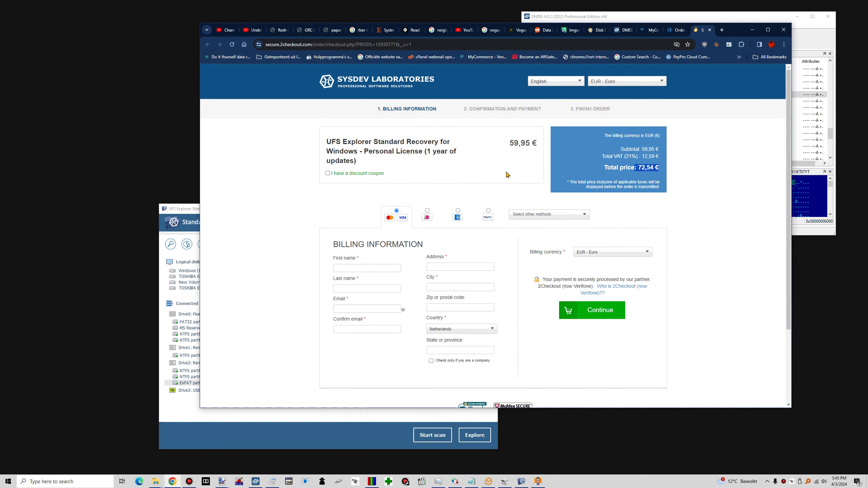
double_click(510, 144)
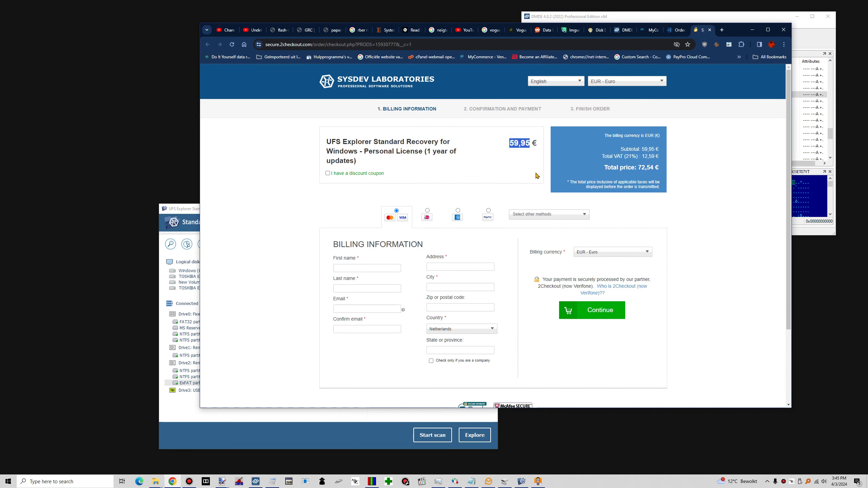
drag(638, 167, 653, 167)
click(753, 30)
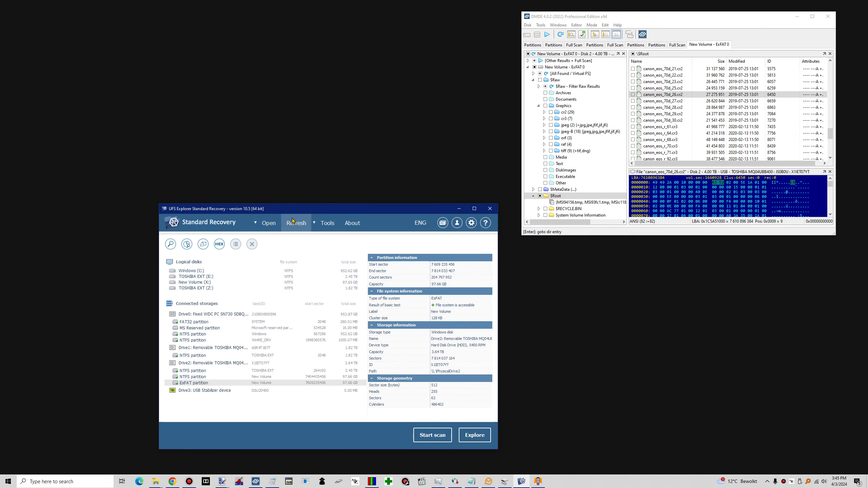
Step: Align the UFS Explorer window beside DMDE and pause the screen recording in Bandicam
drag(383, 211, 396, 22)
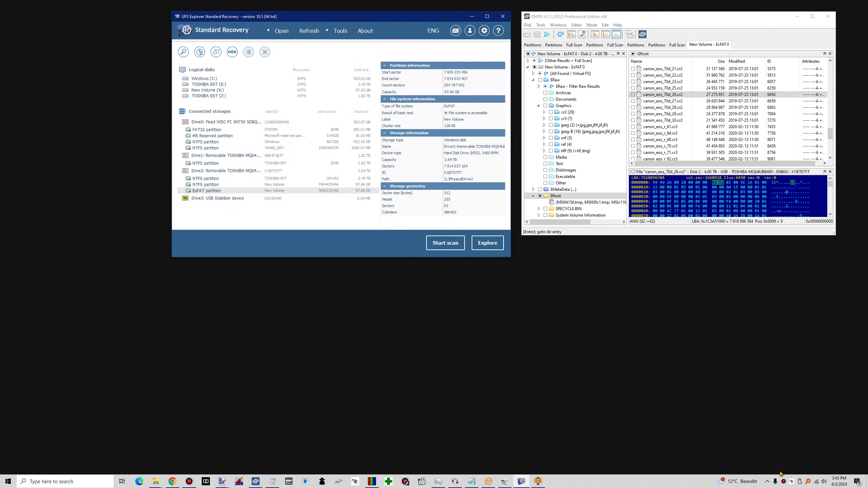
click(783, 482)
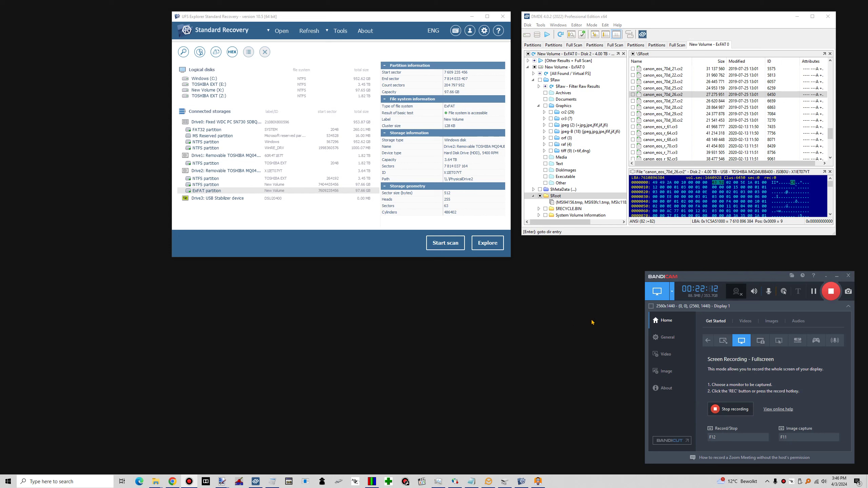
click(813, 292)
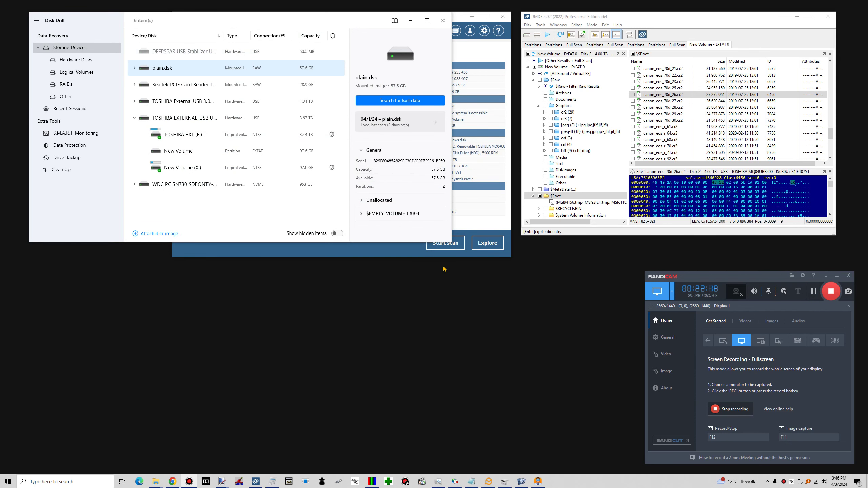
Step: Move the UFS Explorer window over DMDE to uncover Disk Drill, and select the plain.dsk image in Disk Drill
click(410, 254)
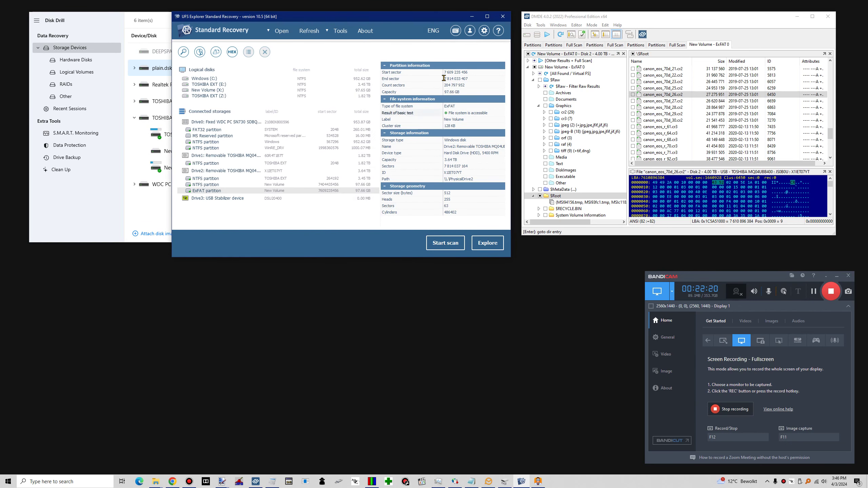
drag(422, 19, 722, 32)
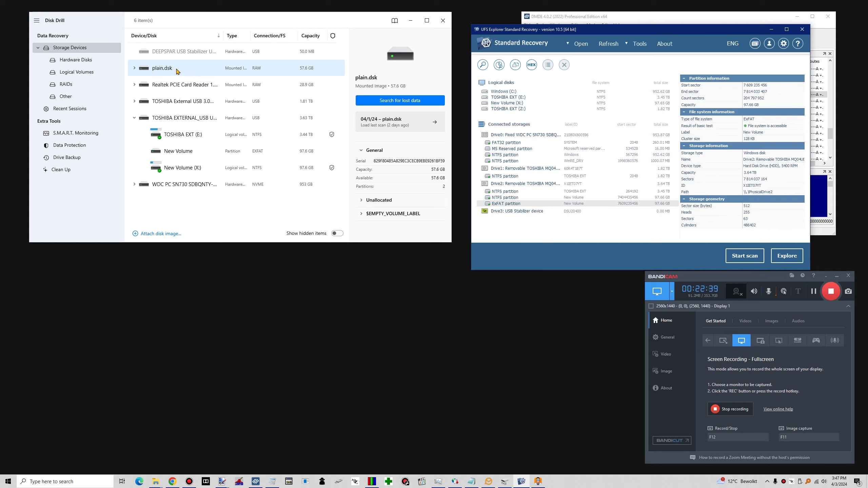
click(169, 72)
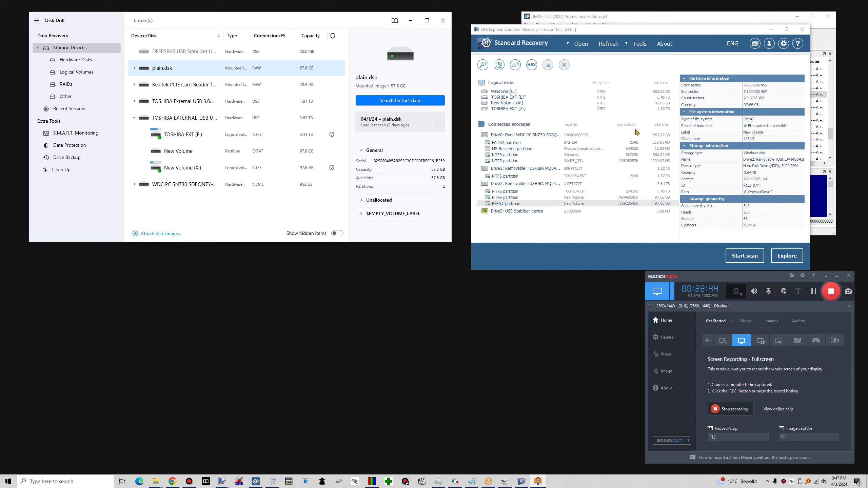
Step: Open the disk image plain.dsk from the 21083 folder in UFS Explorer
click(581, 43)
click(591, 57)
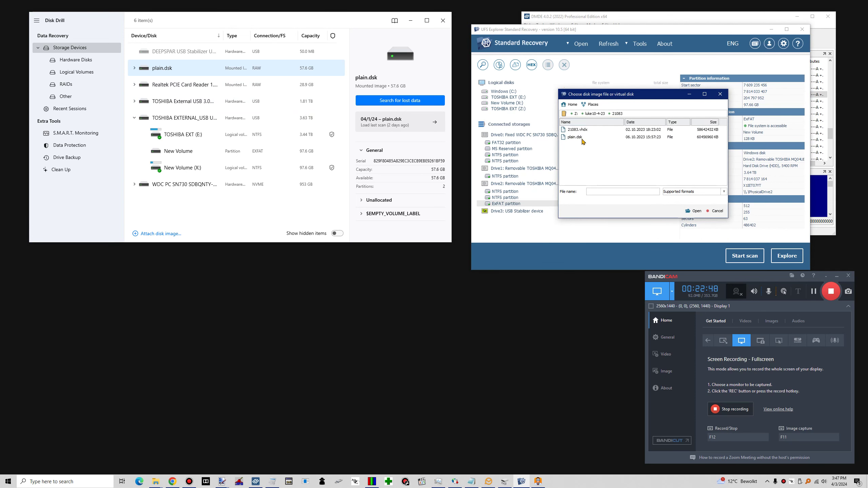
click(581, 137)
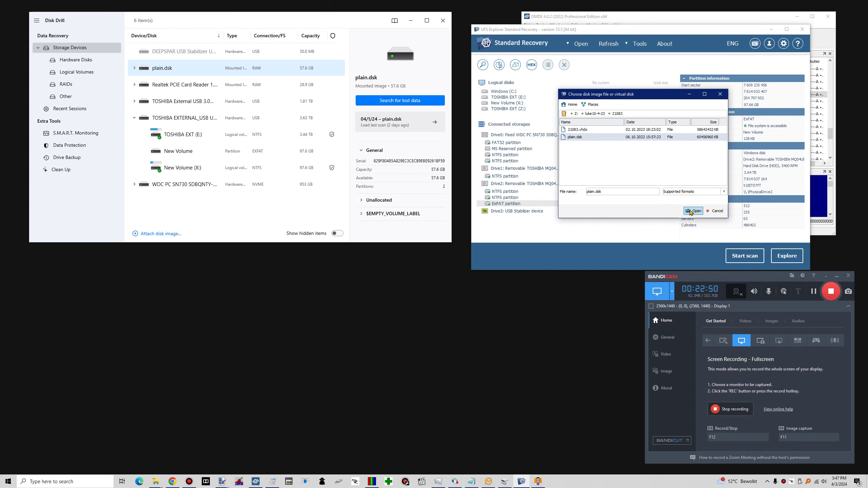
click(692, 211)
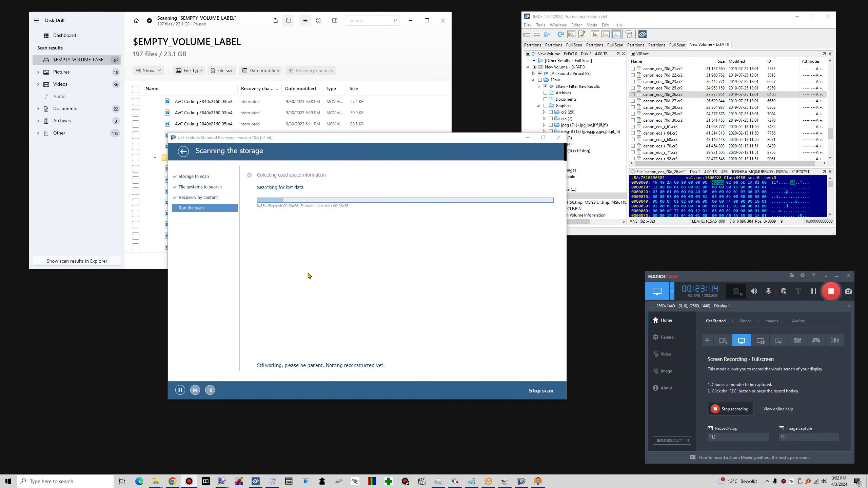
Step: Reposition the UFS Explorer scan window below Disk Drill's results and select file000003.mp4 in Disk Drill
drag(357, 138, 355, 263)
click(224, 202)
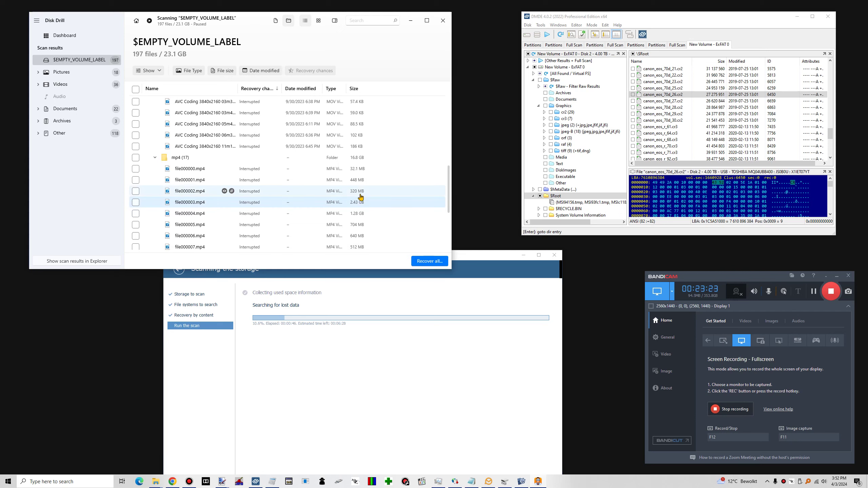
click(470, 262)
drag(464, 257, 529, 168)
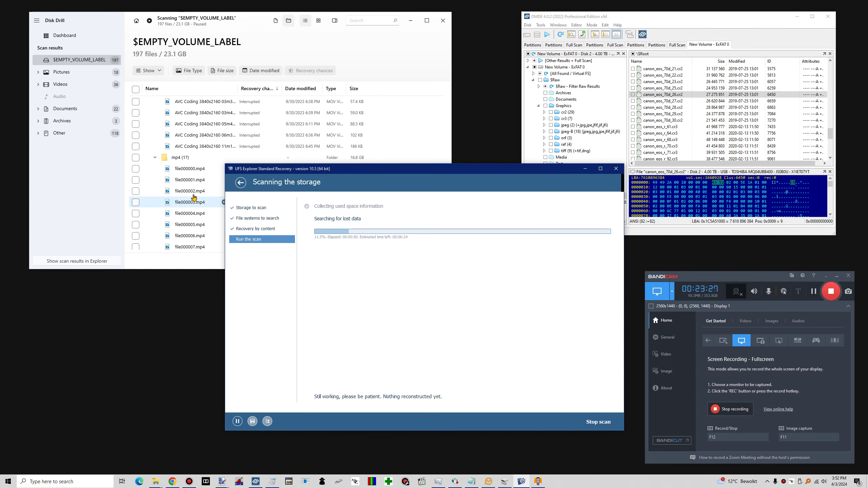
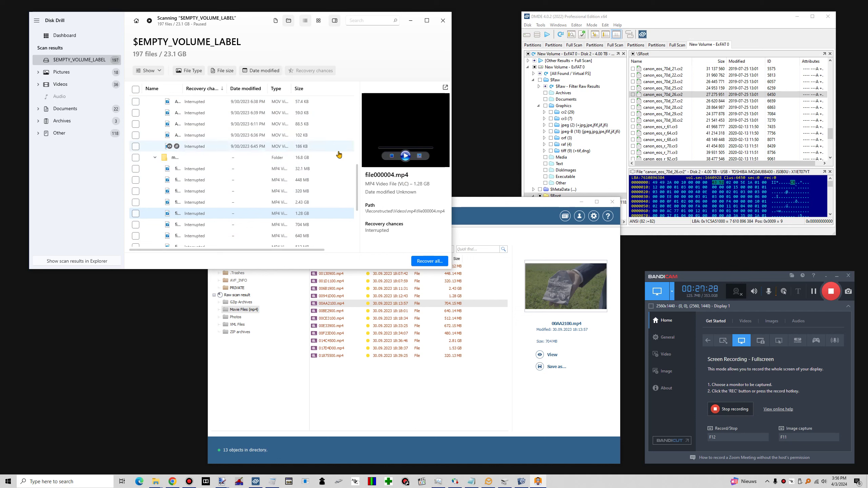
Step: Enlarge the Disk Drill window, then open the preview of file000004.mp4 in its own window and close it
click(406, 165)
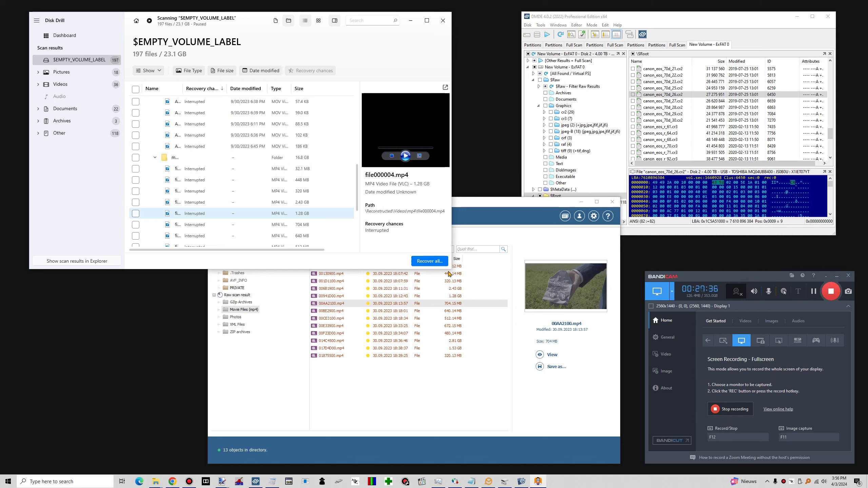
drag(450, 274, 550, 323)
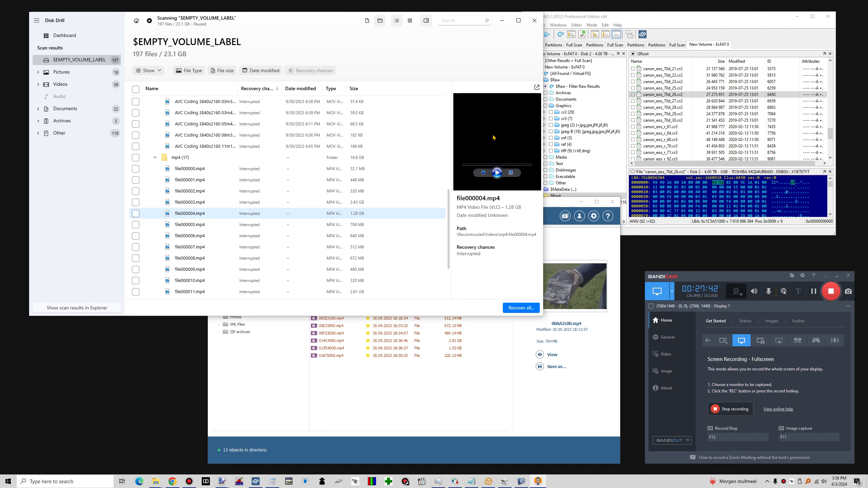
click(537, 88)
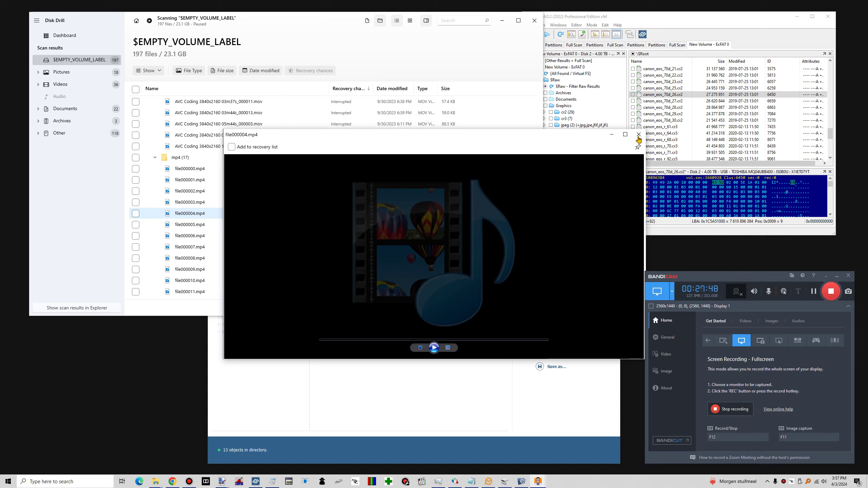
click(639, 134)
Step: Open the recovered file000004.mp4 in Disk Drill's hex view
right_click(196, 215)
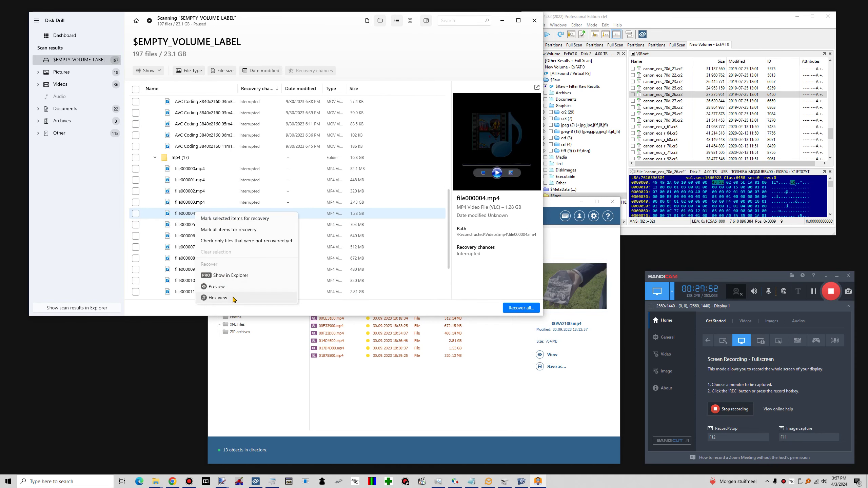
click(231, 298)
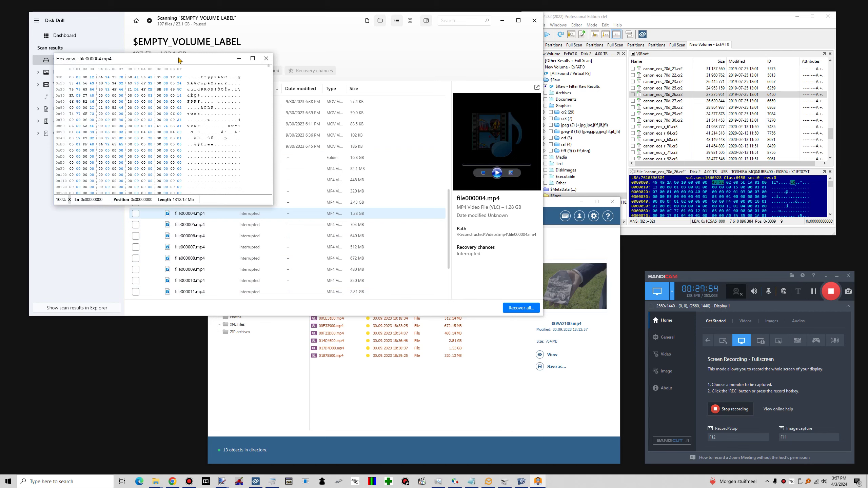
Step: Move and enlarge Disk Drill's hex view of file000004.mp4 and examine the bytes following the file header
drag(179, 58, 388, 79)
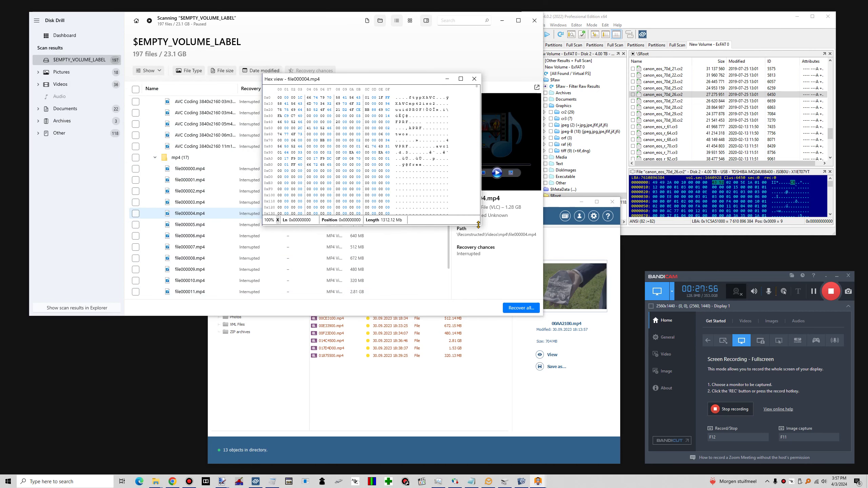
drag(478, 225, 480, 375)
scroll(364, 159, down, 8)
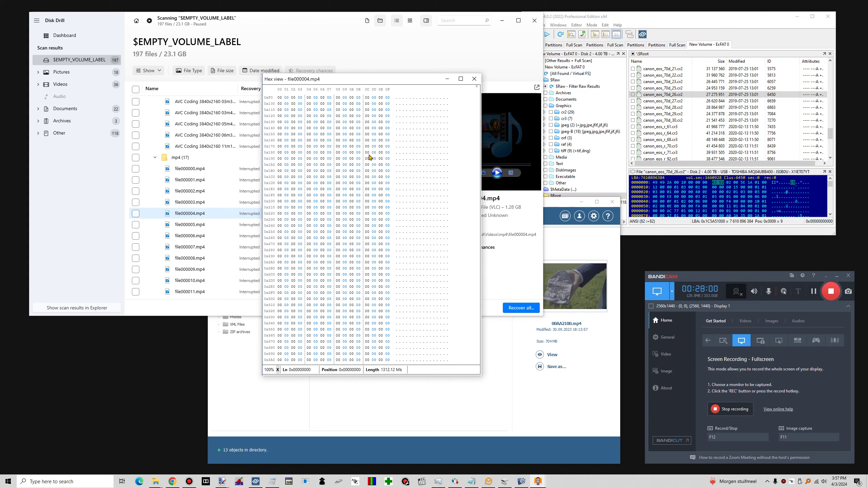
scroll(362, 157, down, 20)
scroll(357, 153, down, 20)
scroll(355, 153, down, 20)
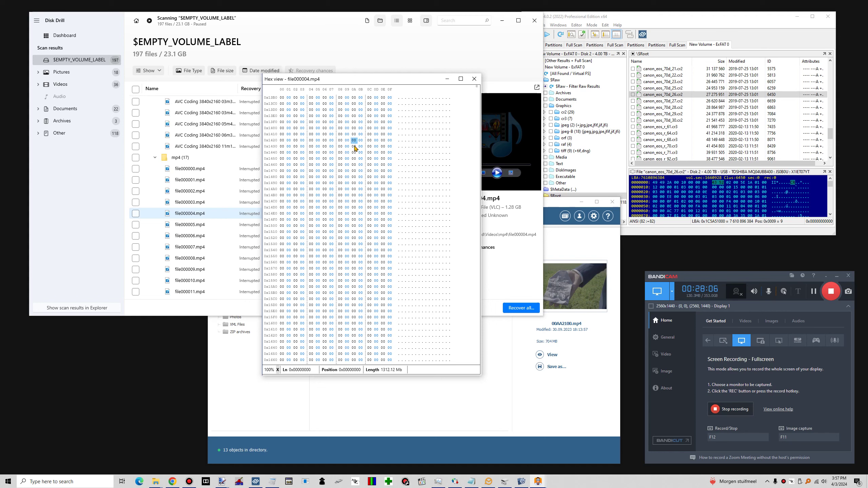
Step: Switch to UFS Explorer and view the hexadecimal contents of 00F23D00.mp4
click(498, 332)
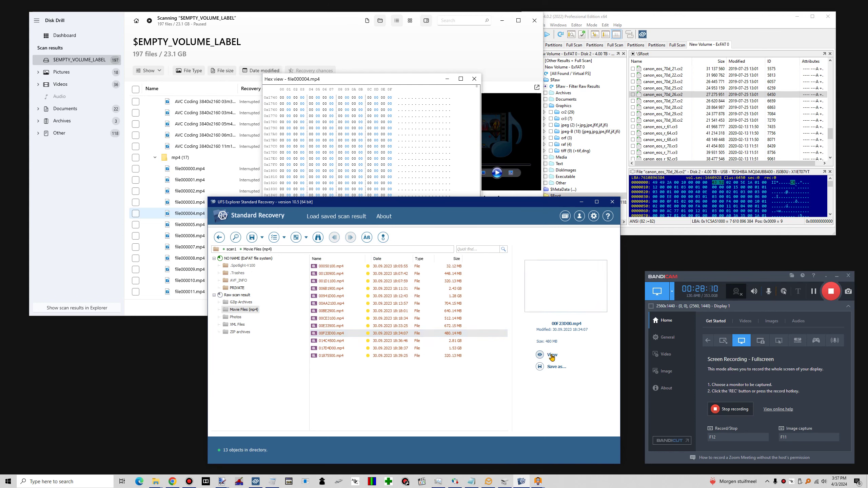
click(552, 355)
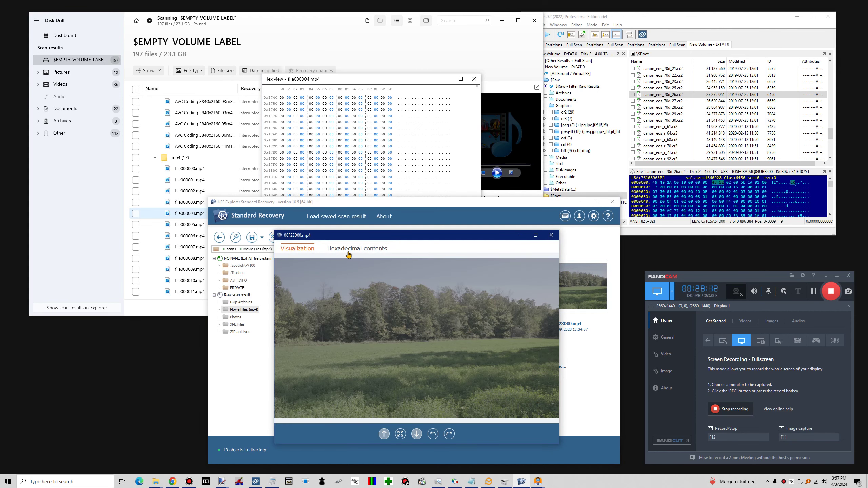
click(349, 254)
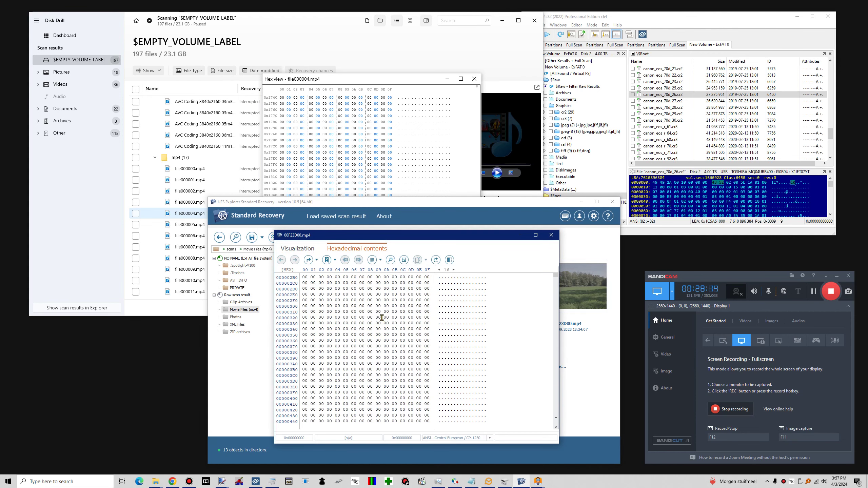
Step: Examine the hex data of 00F23D00.mp4 from the file header up to the mdat marker where the media data starts
scroll(556, 273, up, 10)
scroll(374, 344, down, 15)
scroll(326, 341, down, 10)
scroll(343, 337, down, 20)
scroll(339, 339, down, 20)
click(361, 335)
key(Page_Down)
key(Page_Down)
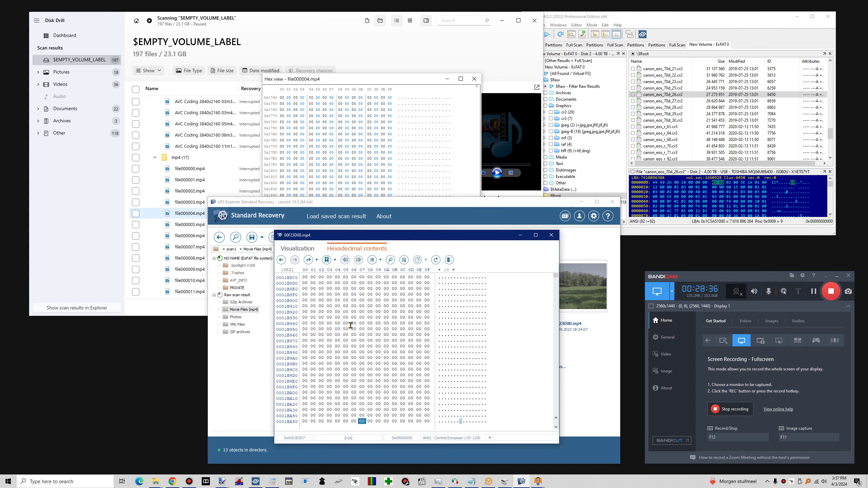
key(Page_Down)
key(Page_Down)
key(Page_Down)
key(Page_Down)
key(Page_Down)
key(Page_Down)
key(Page_Down)
key(Page_Down)
key(Page_Down)
key(Page_Down)
key(Page_Down)
key(Page_Down)
key(Page_Down)
key(Page_Down)
key(Page_Down)
key(Page_Down)
key(Page_Down)
key(Page_Down)
key(Page_Down)
key(Page_Down)
key(Page_Up)
key(Page_Up)
key(Page_Up)
key(Page_Up)
key(Page_Up)
key(Page_Up)
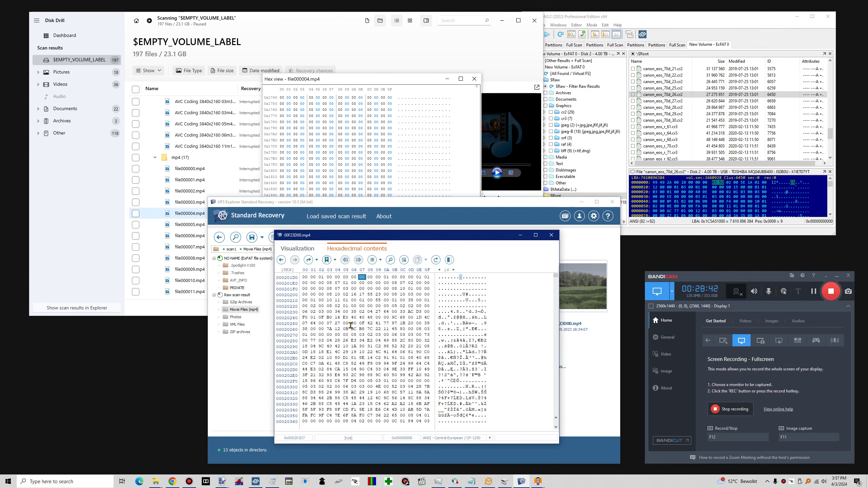
key(Page_Up)
key(Page_Up)
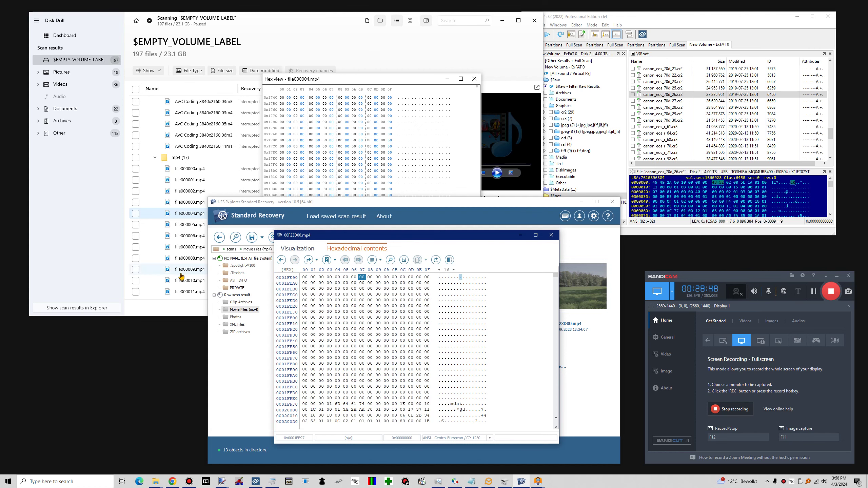
Step: Move UFS Explorer's hex window aside and select all bytes in Disk Drill's hex view of file000004.mp4
drag(401, 239, 501, 219)
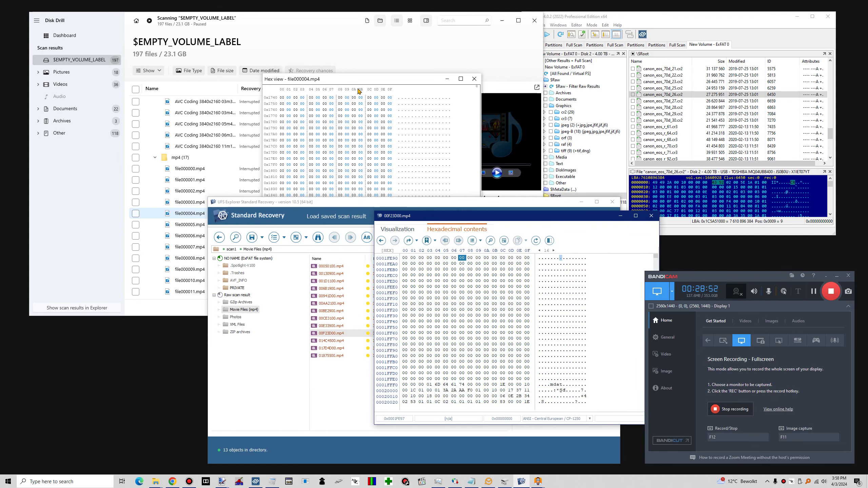
click(341, 140)
key(ctrl+a)
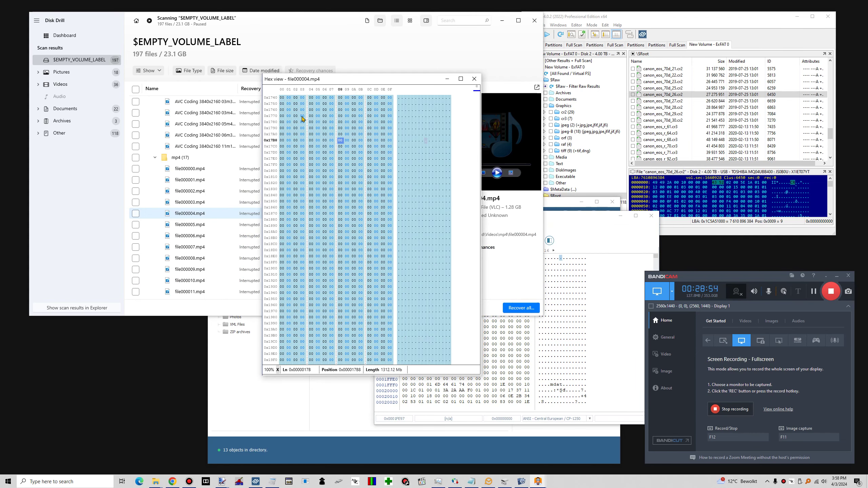
Step: Examine the hex data of file000004.mp4 further past the header, looking for where the media data starts
key(Page_Down)
key(Page_Down)
key(Page_Down)
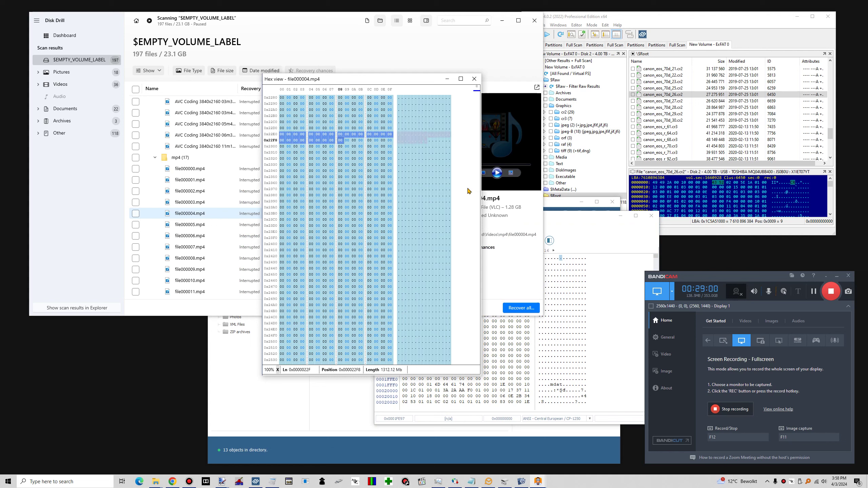
click(332, 286)
scroll(314, 248, down, 5)
scroll(314, 248, down, 16)
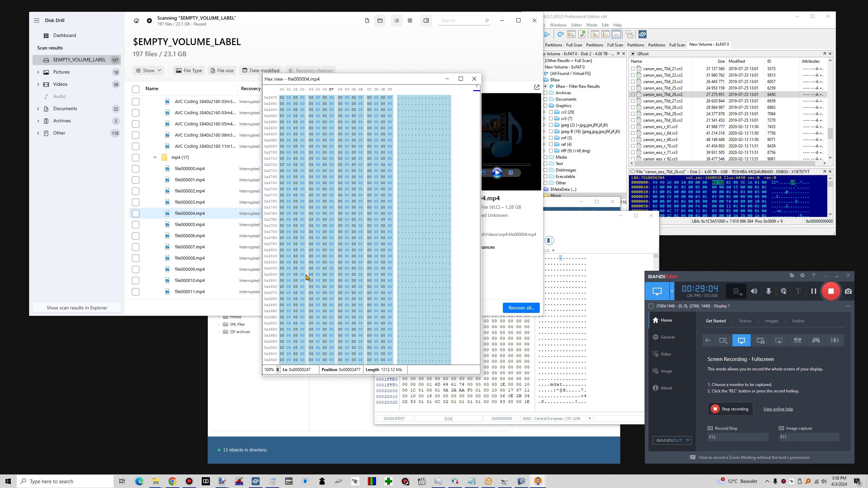
scroll(306, 275, down, 4)
scroll(305, 277, down, 15)
scroll(343, 208, down, 20)
key(Down)
key(Down)
key(Down)
key(Down)
key(Down)
key(Down)
key(Down)
key(Down)
key(Down)
key(Down)
key(Down)
key(Down)
key(Down)
key(Down)
key(Down)
key(Down)
key(Down)
key(Down)
key(Down)
key(Down)
key(Down)
key(Down)
key(Down)
key(Down)
key(Down)
key(Down)
key(Down)
key(Down)
key(Down)
key(Down)
key(Down)
key(Down)
key(Down)
key(Down)
key(Down)
key(Down)
key(Down)
key(Down)
key(Down)
key(Down)
key(Down)
key(Down)
key(Down)
key(Down)
key(Down)
key(Down)
key(Down)
key(Down)
key(Down)
key(Down)
key(Down)
key(Down)
key(Down)
key(Down)
key(Down)
key(Down)
key(Down)
key(Down)
key(Down)
key(Down)
key(Down)
key(Down)
key(Down)
key(Down)
key(Down)
key(Down)
key(Down)
key(Down)
key(Down)
key(Down)
key(Down)
key(Down)
key(Down)
key(Down)
key(Down)
key(Down)
key(Down)
key(Down)
key(Down)
key(Down)
key(Down)
key(Down)
key(Down)
key(Down)
key(Down)
key(Down)
key(Down)
key(Down)
key(Down)
key(Down)
key(Down)
key(Down)
key(Down)
key(Down)
key(Down)
key(Down)
key(Down)
key(Down)
key(Down)
key(Down)
key(Down)
key(Down)
key(Down)
key(Down)
key(Down)
key(Down)
key(Down)
key(Down)
key(Down)
key(Down)
key(Down)
key(Down)
key(Down)
key(Down)
key(Down)
key(Down)
key(Down)
key(Down)
key(Down)
key(Down)
key(Down)
key(Down)
key(Down)
key(Down)
Step: Switch to UFS Explorer and examine the hex data of 00F23D00.mp4 beyond the mdat marker
click(582, 219)
scroll(527, 312, down, 16)
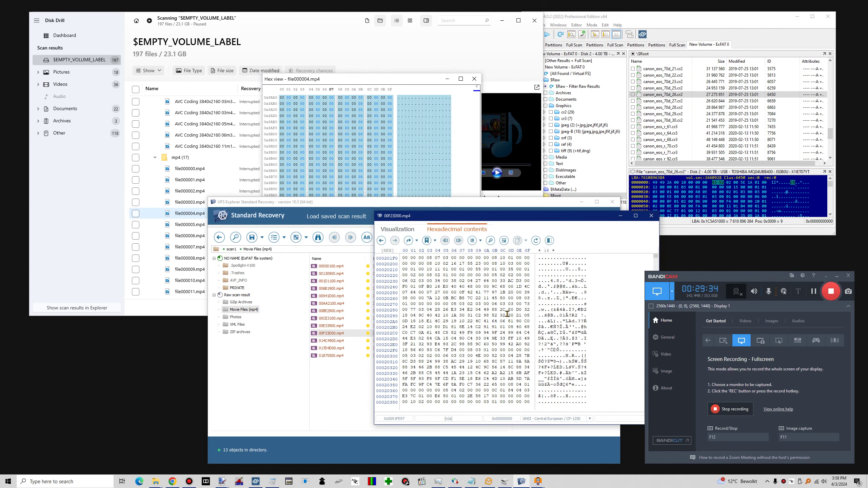
scroll(489, 323, down, 20)
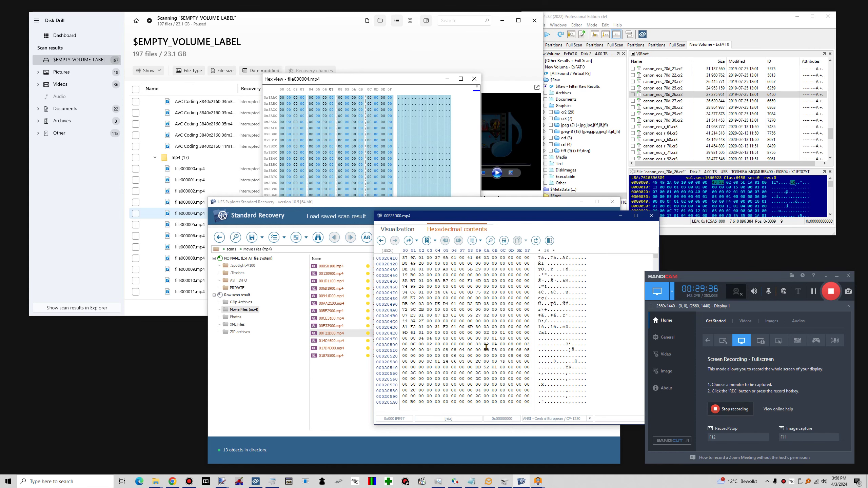
scroll(483, 341, down, 7)
Step: Return to Disk Drill's hex view of file000004.mp4 and inspect the bytes around position 0x408A
click(369, 85)
scroll(348, 201, down, 20)
scroll(357, 237, down, 4)
click(355, 232)
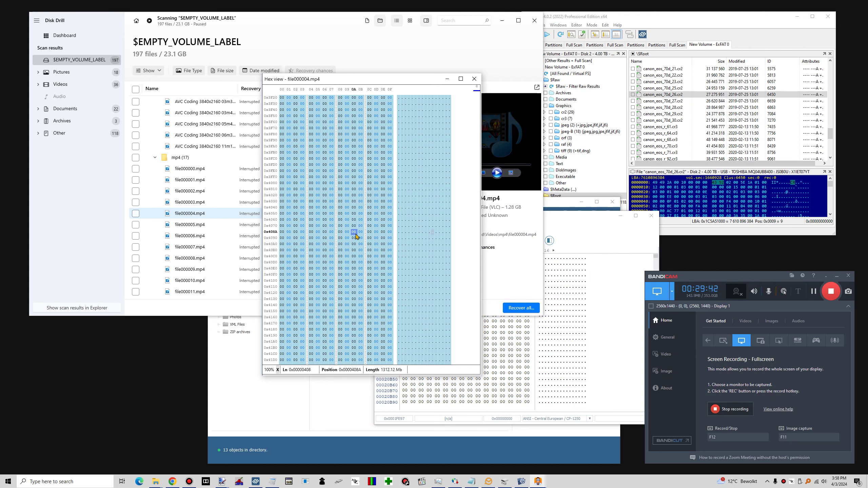
Step: Examine Disk Drill's hex data of file000004.mp4 from position 0x408A to around 0x5ACA, looking for where the media data starts
scroll(358, 245, down, 20)
key(Down)
key(Down)
key(Down)
key(Down)
key(Down)
key(Down)
key(Down)
key(Down)
key(Down)
key(Down)
key(Down)
key(Down)
key(Down)
key(Down)
key(Down)
key(Down)
key(Down)
key(Down)
key(Down)
key(Down)
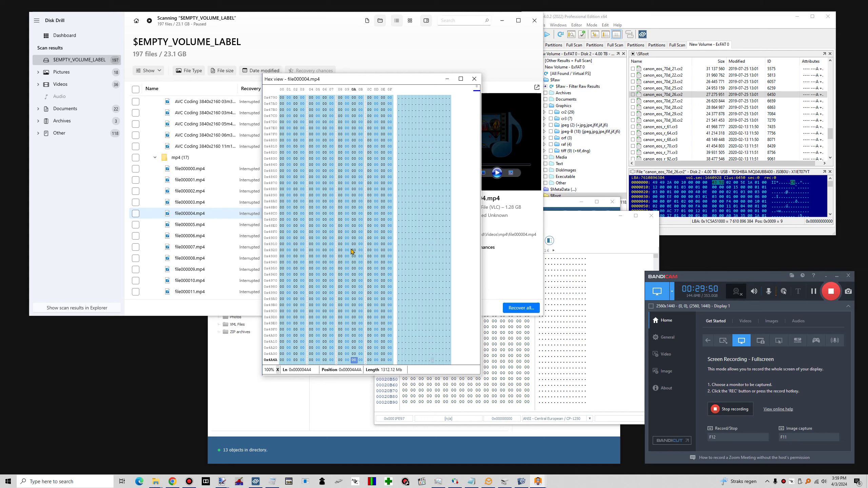
key(Down)
key(Down)
key(Down)
key(Down)
key(Down)
key(Down)
key(Down)
key(Down)
key(Down)
key(Down)
key(Down)
key(Down)
key(Down)
key(Down)
key(Down)
key(Down)
key(Down)
key(Down)
key(Down)
key(Down)
key(Down)
key(Down)
key(Down)
key(Down)
key(Down)
key(Down)
key(Down)
key(Down)
key(Down)
key(Down)
key(Down)
key(Down)
key(Down)
key(Down)
key(Down)
key(Down)
key(Down)
key(Down)
key(Down)
key(Down)
key(Down)
key(Down)
key(Down)
key(Down)
key(Down)
key(Down)
key(Down)
key(Down)
key(Down)
key(Down)
key(Down)
key(Down)
key(Down)
key(Down)
key(Down)
key(Down)
key(Down)
key(Down)
key(Down)
key(Down)
key(Down)
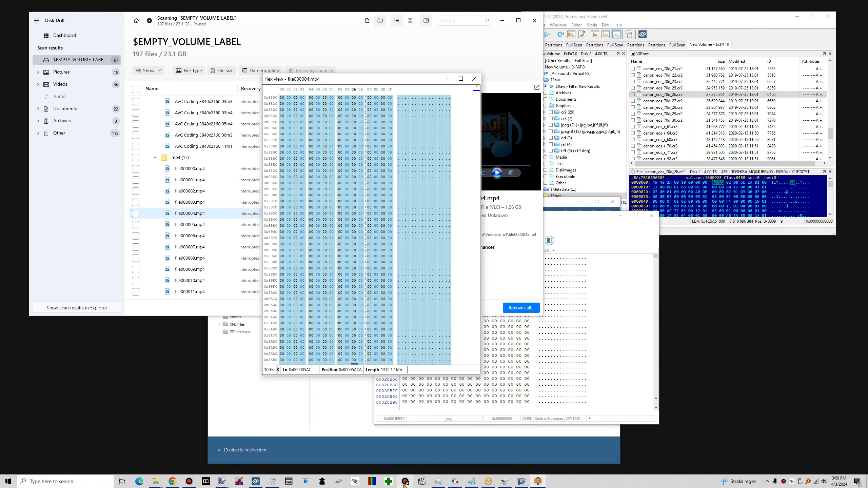
click(189, 482)
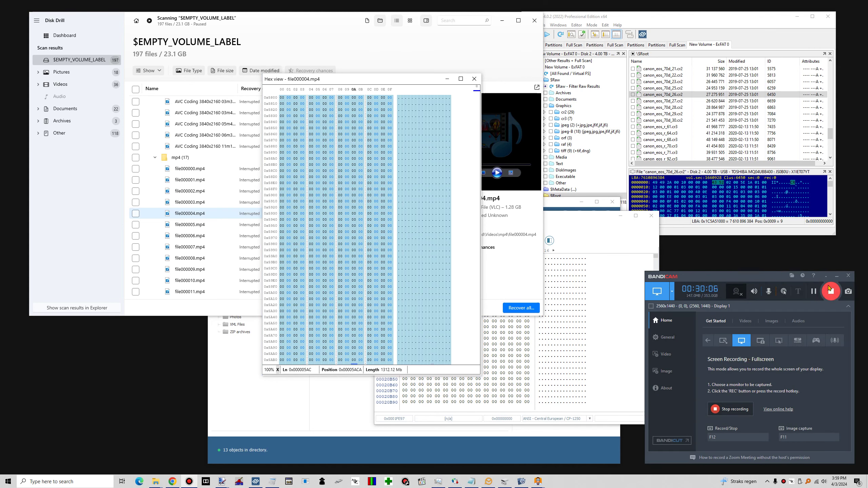
click(837, 276)
Step: Examine the hex data of file000004.mp4 from position 0x5ACA to around 0x84AA, looking for where the media data starts
key(Down)
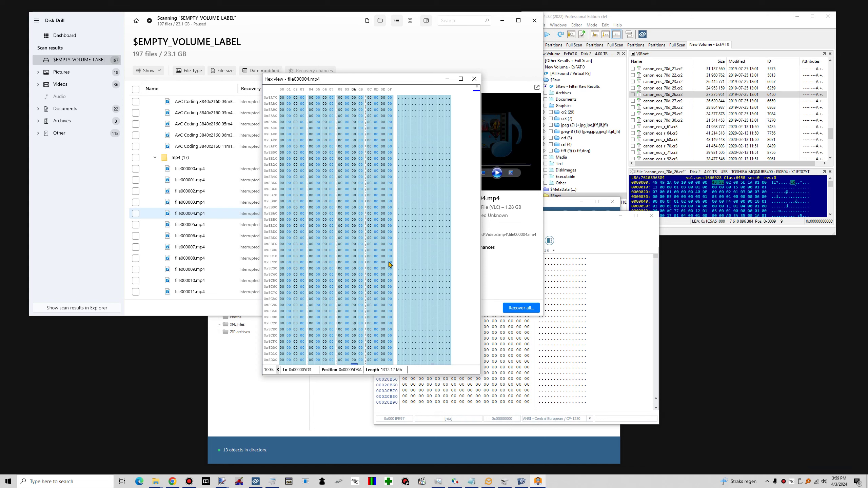
key(Down)
key(Down)
key(Down)
key(Down)
key(Down)
key(Down)
key(Down)
key(Down)
key(Down)
key(Down)
key(Down)
key(Down)
key(Down)
key(Down)
key(Down)
key(Down)
key(Down)
key(Down)
key(Down)
key(Down)
key(Down)
key(Down)
key(Down)
key(Down)
key(Down)
key(Down)
key(Down)
key(Down)
key(Down)
key(Down)
key(Down)
key(Down)
key(Down)
key(Down)
key(Down)
key(Down)
key(Down)
key(Down)
key(Down)
key(Down)
key(Down)
key(Down)
key(Down)
key(Down)
key(Down)
key(Down)
key(Down)
key(Down)
key(Down)
key(Down)
key(Down)
key(Down)
key(Down)
key(Down)
key(Down)
key(Down)
key(Down)
key(Down)
key(Down)
key(Down)
key(Down)
key(Down)
key(Down)
key(Down)
key(Down)
key(Down)
key(Down)
key(Down)
key(Down)
key(Down)
key(Down)
key(Down)
key(Down)
key(Down)
key(Down)
key(Down)
key(Down)
key(Down)
key(Down)
key(Down)
key(Down)
key(Down)
key(Down)
key(Down)
key(Down)
key(Down)
key(Down)
key(Down)
key(Down)
key(Down)
key(Down)
key(Down)
key(Down)
key(Down)
key(Down)
key(Down)
key(Down)
key(Down)
key(Down)
key(Down)
key(Down)
key(Down)
key(Down)
key(Down)
key(Down)
key(Down)
key(Down)
key(Down)
key(Down)
key(Down)
key(Down)
key(Down)
key(Down)
key(Down)
scroll(366, 251, down, 3)
key(Down)
key(Down)
Step: Skim the hex data of file000004.mp4 well beyond position 0x84AA in larger jumps, looking for the first media data
scroll(476, 99, down, 10)
scroll(478, 103, down, 15)
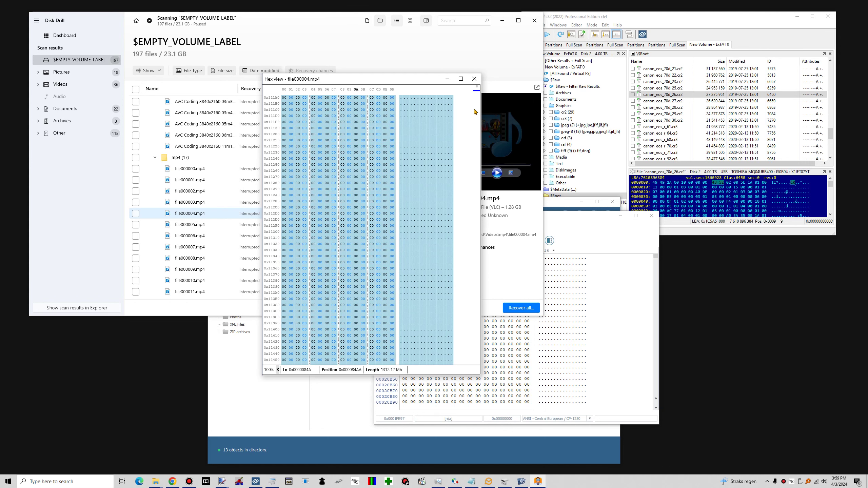
scroll(476, 107, down, 13)
scroll(476, 99, down, 7)
scroll(478, 100, down, 5)
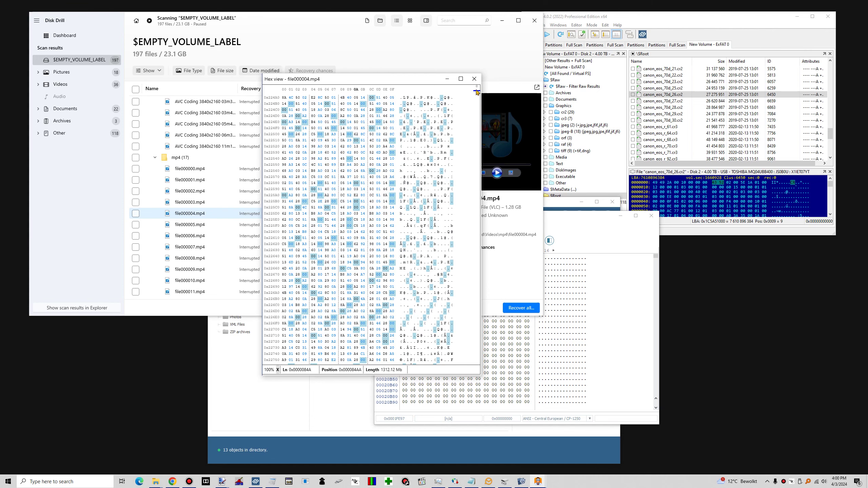
scroll(478, 91, down, 10)
scroll(478, 91, down, 12)
scroll(478, 91, down, 18)
scroll(477, 91, down, 18)
scroll(478, 91, down, 20)
scroll(477, 90, down, 18)
scroll(478, 91, down, 12)
scroll(477, 90, down, 20)
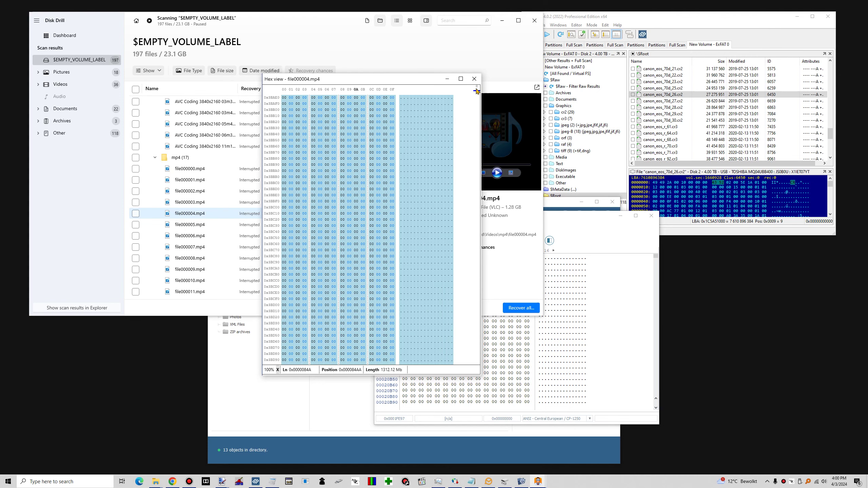
scroll(478, 90, down, 18)
scroll(317, 146, down, 10)
Step: Return to position 0x84AA in file000004.mp4 and examine the following hex data again, checking where zero-filled areas and data alternate
click(478, 91)
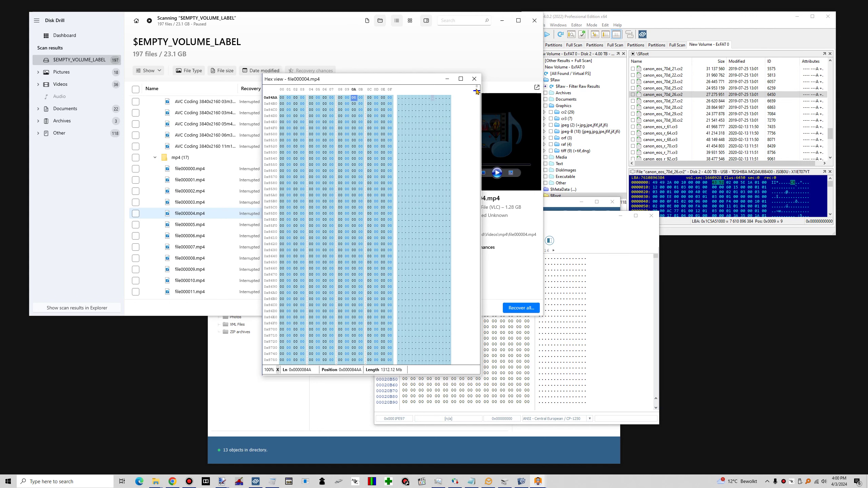
scroll(478, 97, down, 10)
scroll(478, 98, down, 10)
scroll(477, 100, down, 15)
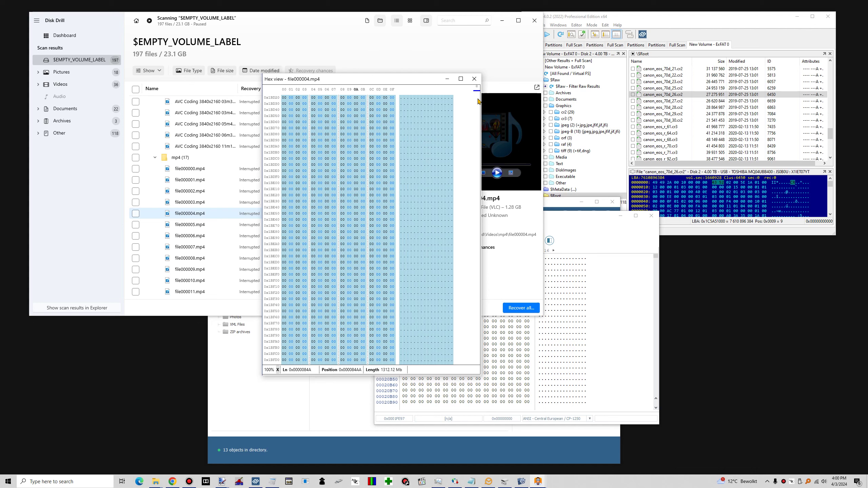
scroll(478, 101, down, 10)
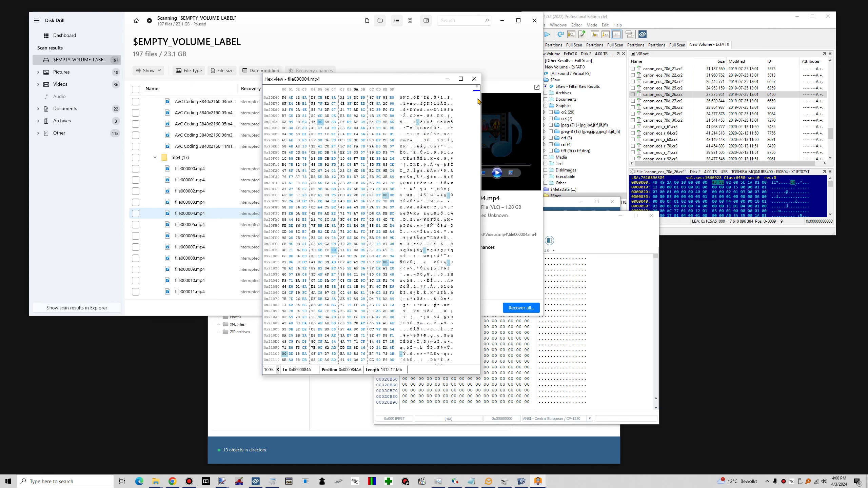
scroll(477, 91, down, 10)
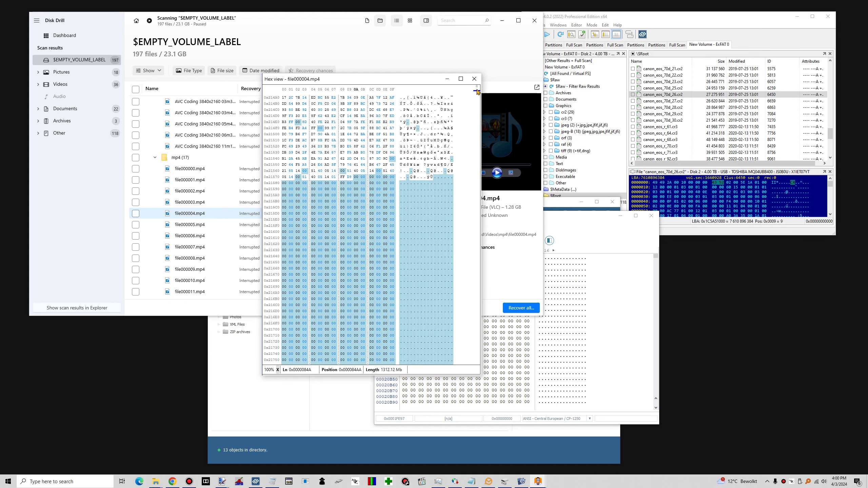
scroll(477, 92, down, 10)
scroll(477, 92, down, 10)
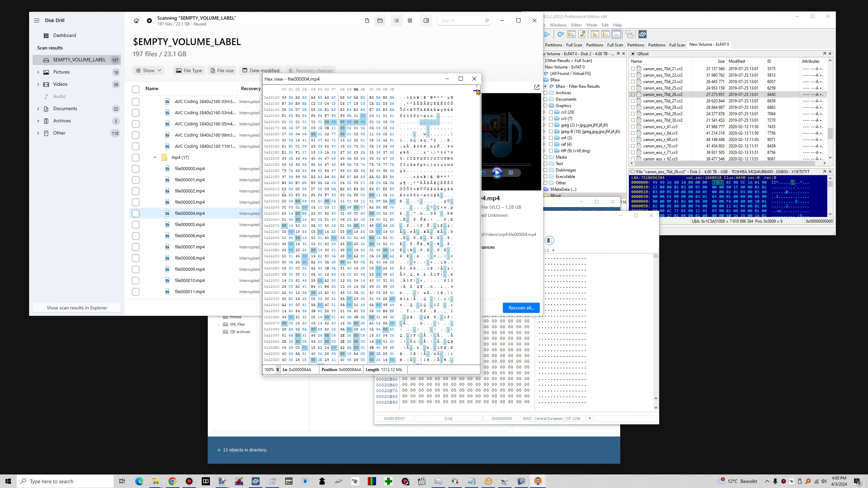
scroll(478, 91, down, 20)
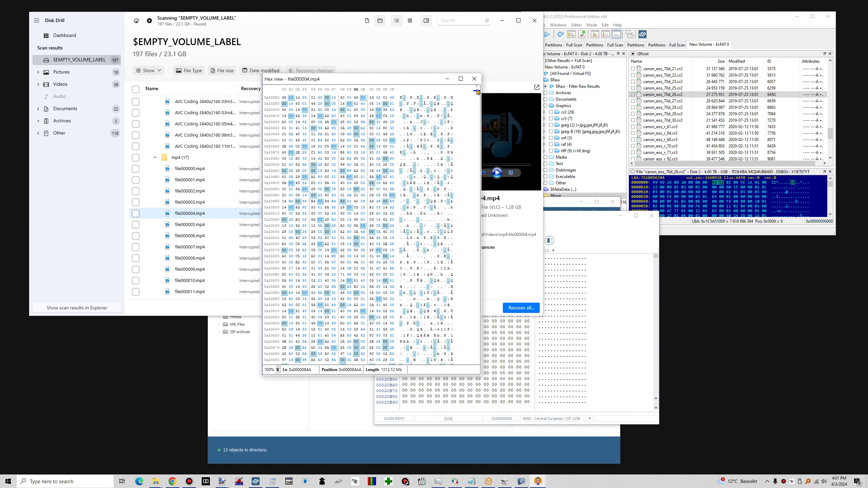
scroll(477, 92, down, 20)
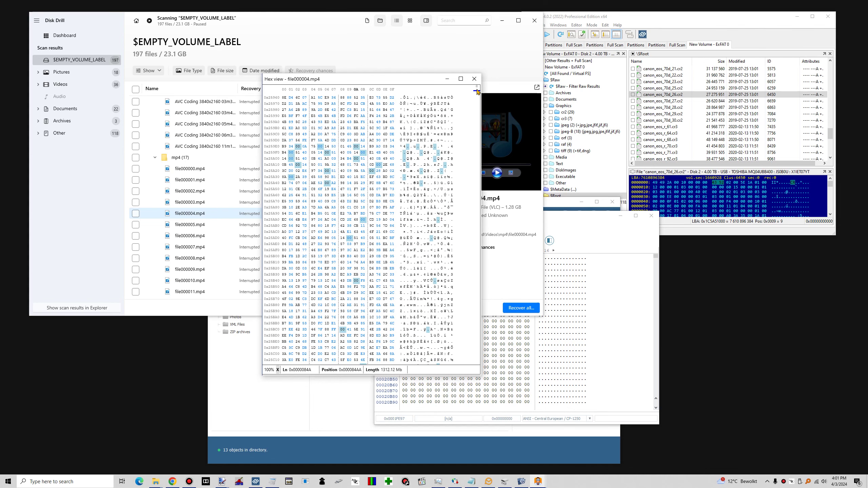
scroll(477, 91, down, 20)
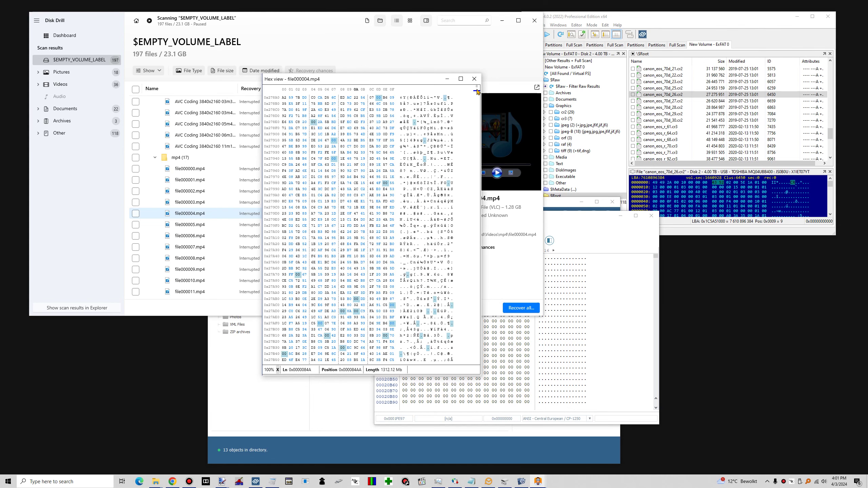
scroll(478, 92, down, 20)
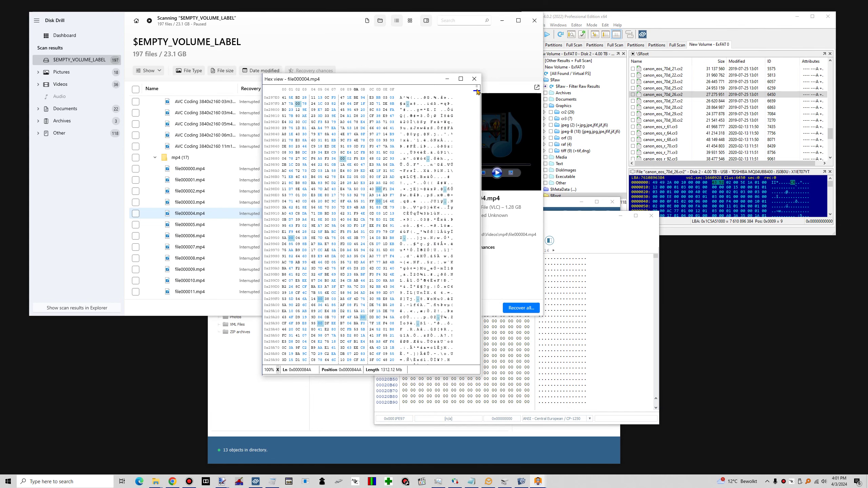
scroll(478, 91, down, 20)
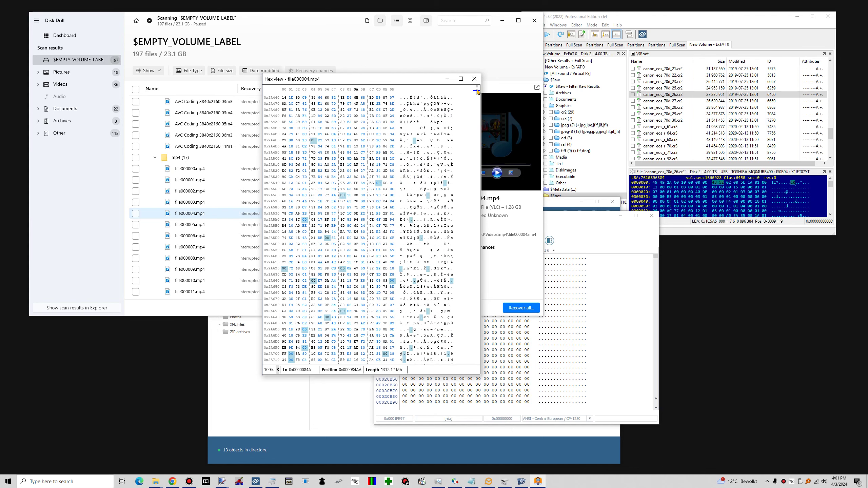
scroll(477, 92, down, 20)
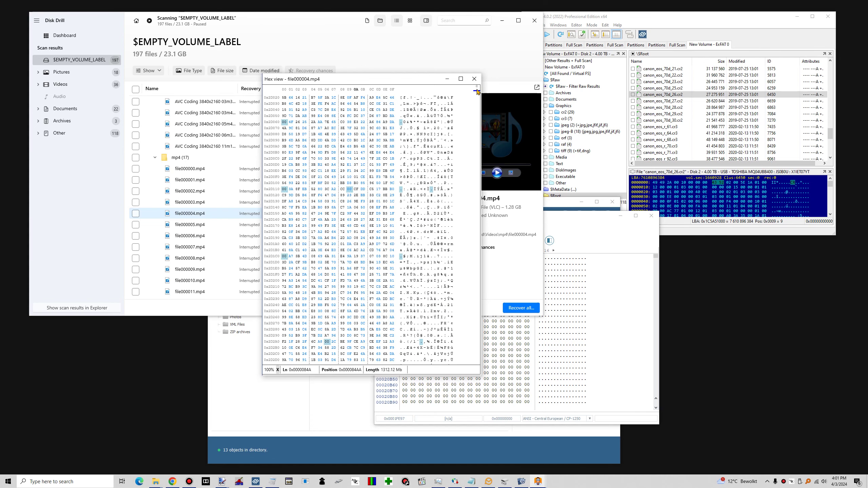
scroll(478, 92, down, 20)
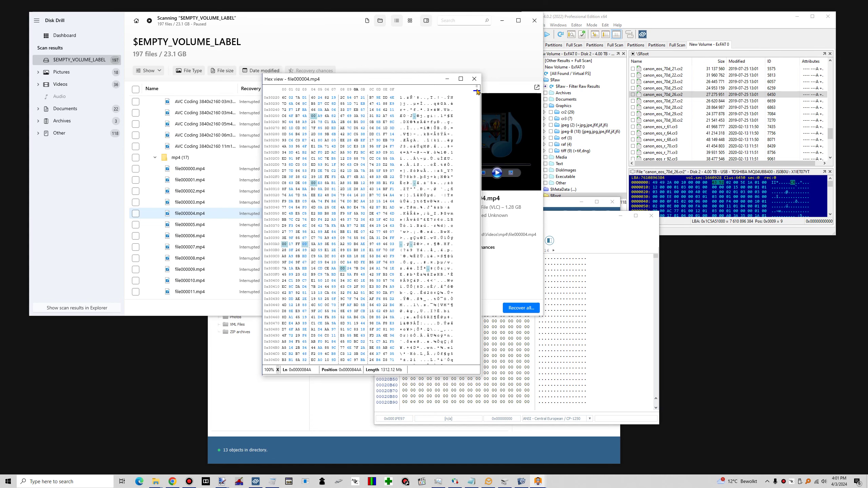
scroll(478, 92, down, 20)
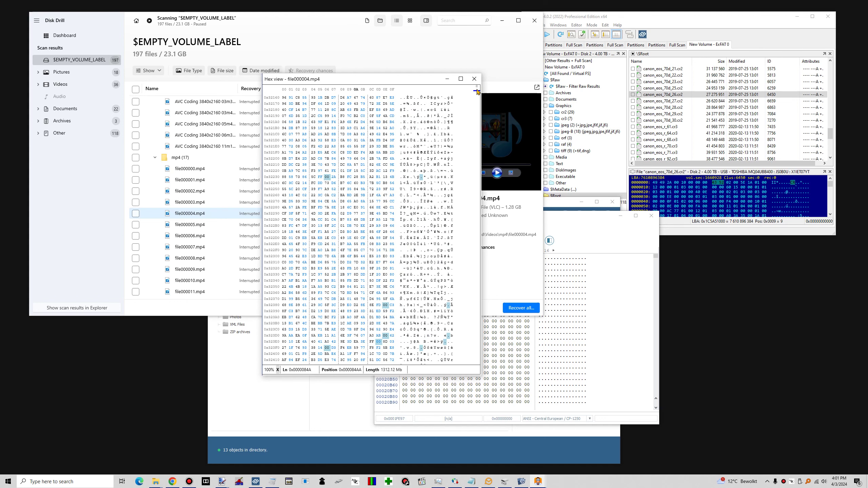
scroll(477, 91, down, 20)
scroll(477, 91, down, 20)
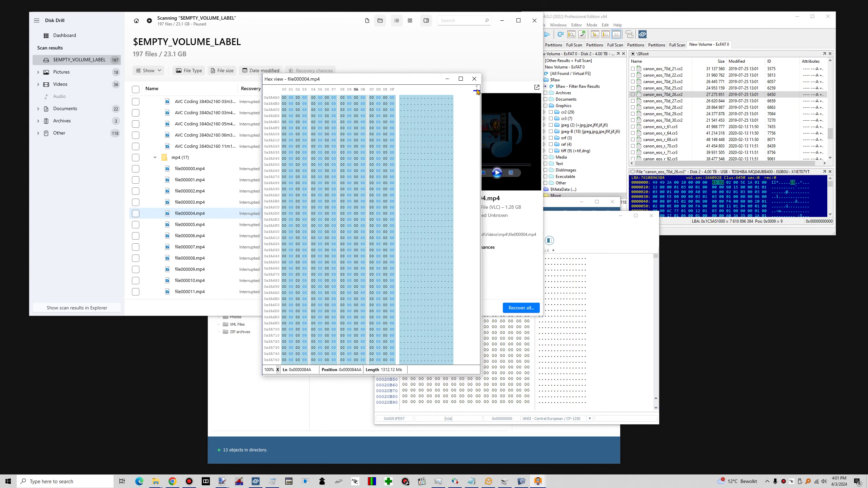
scroll(477, 91, down, 20)
Step: Return to position 0x84AA, jump much deeper into file000004.mp4 and inspect the hex data there for continuous media content
click(477, 91)
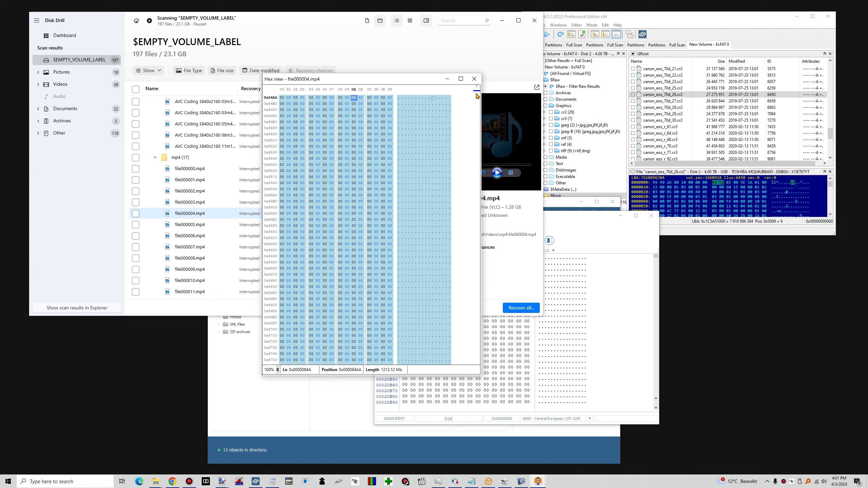
click(477, 91)
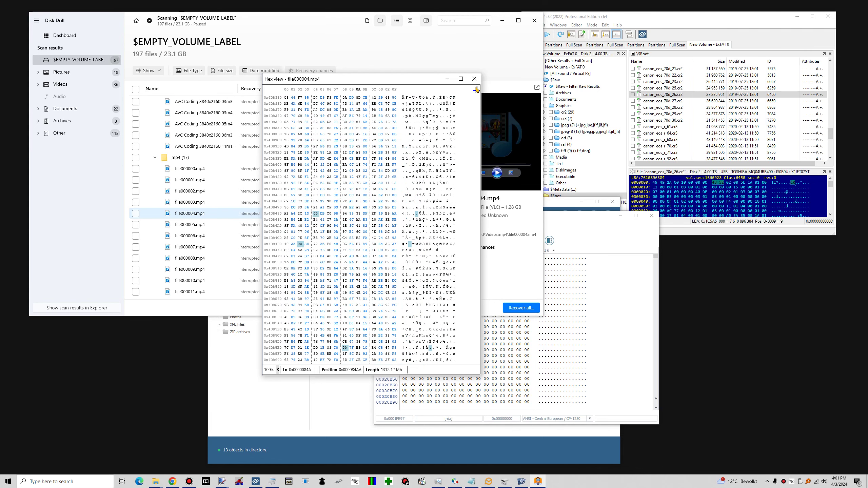
scroll(477, 92, down, 10)
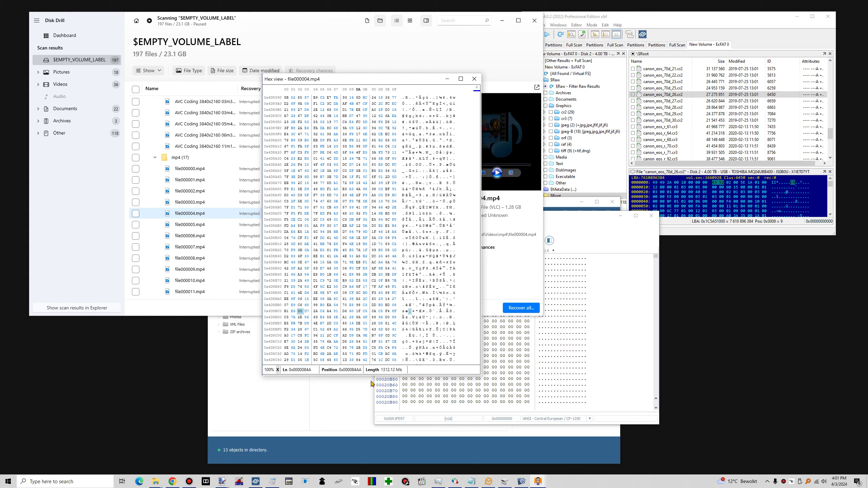
scroll(314, 372, down, 1)
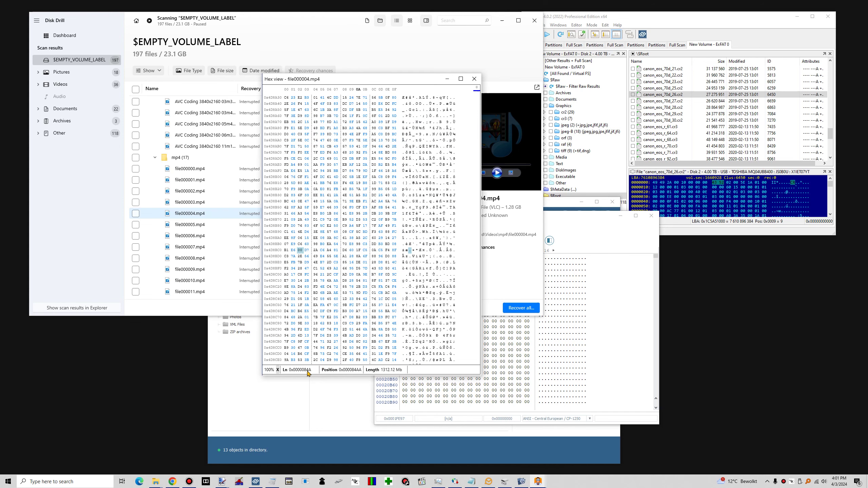
scroll(286, 373, down, 1)
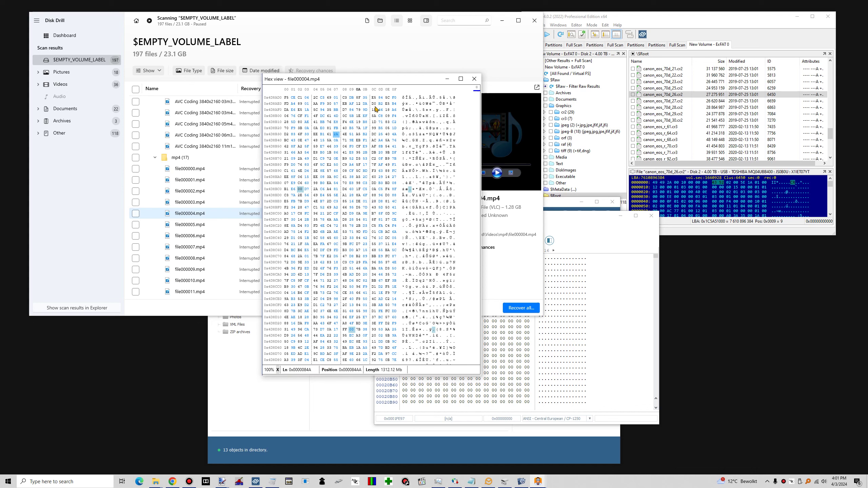
scroll(478, 95, down, 20)
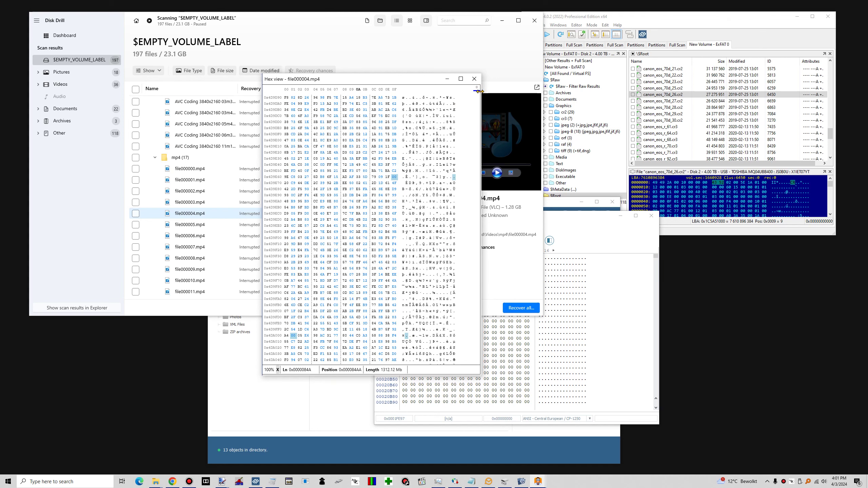
Step: Close the current hex view of file000004.mp4 and reopen it so the data shows from the start of the file
click(477, 92)
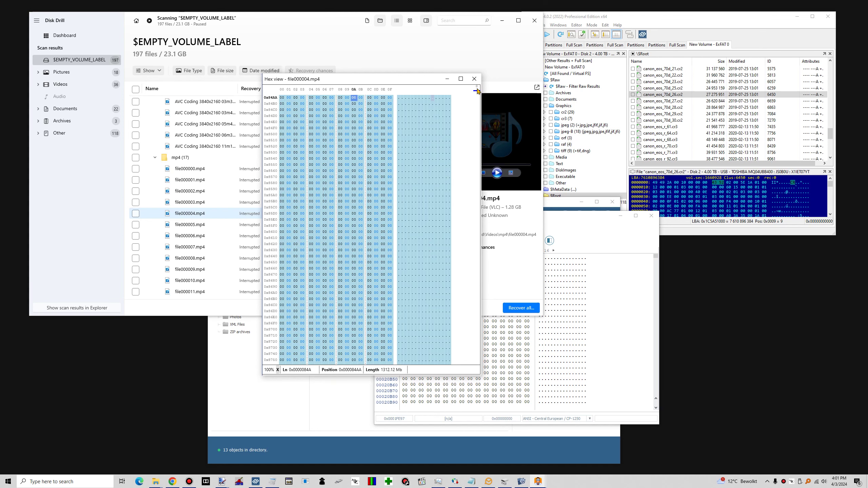
drag(444, 83, 407, 58)
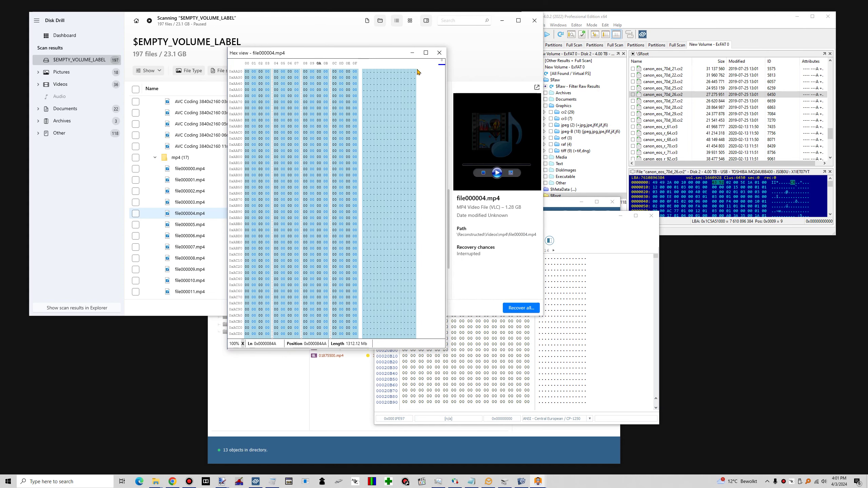
click(438, 54)
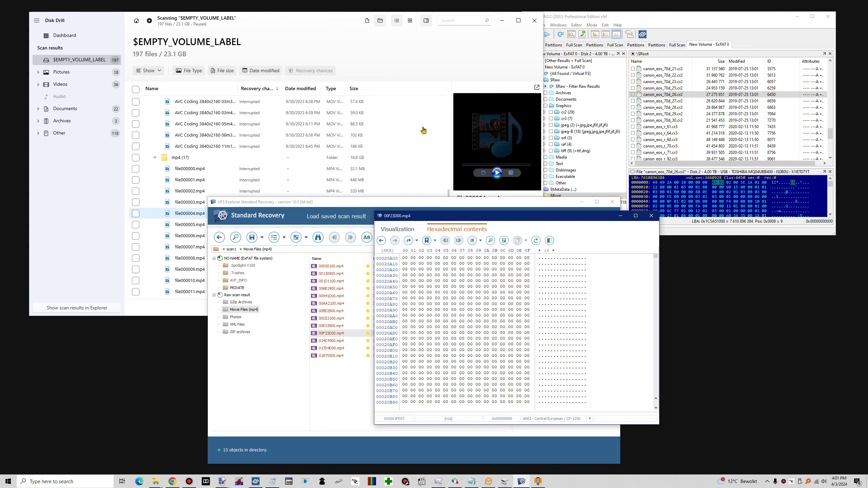
right_click(187, 215)
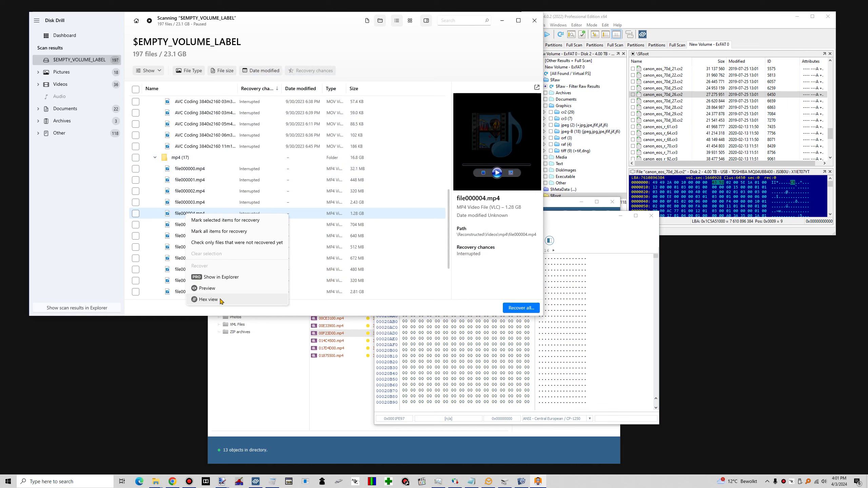
click(220, 299)
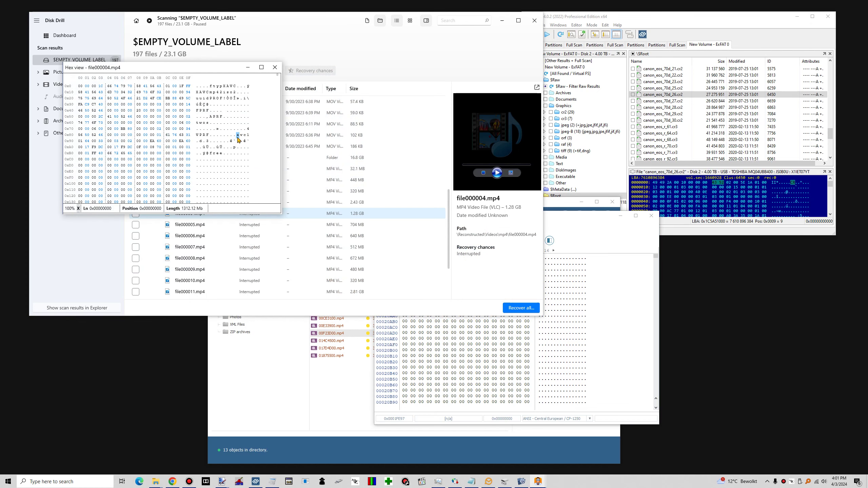
Step: Examine the hex data of file000004.mp4 from the file header to around position 0x20000, looking for the mdat marker
scroll(189, 162, down, 1)
scroll(189, 161, down, 8)
scroll(190, 161, down, 20)
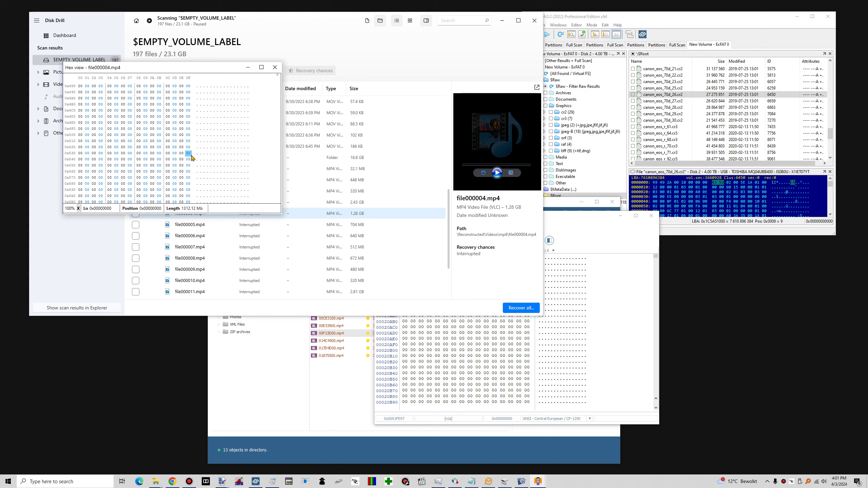
scroll(190, 154, down, 20)
scroll(190, 148, down, 20)
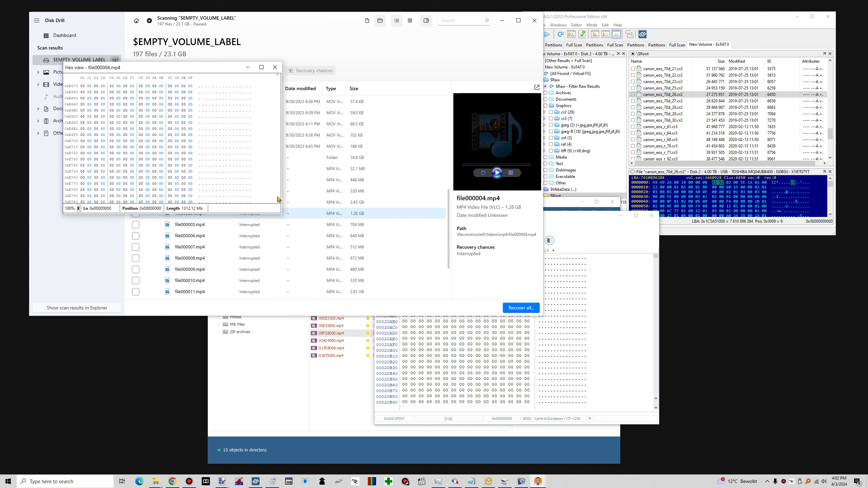
scroll(279, 199, down, 10)
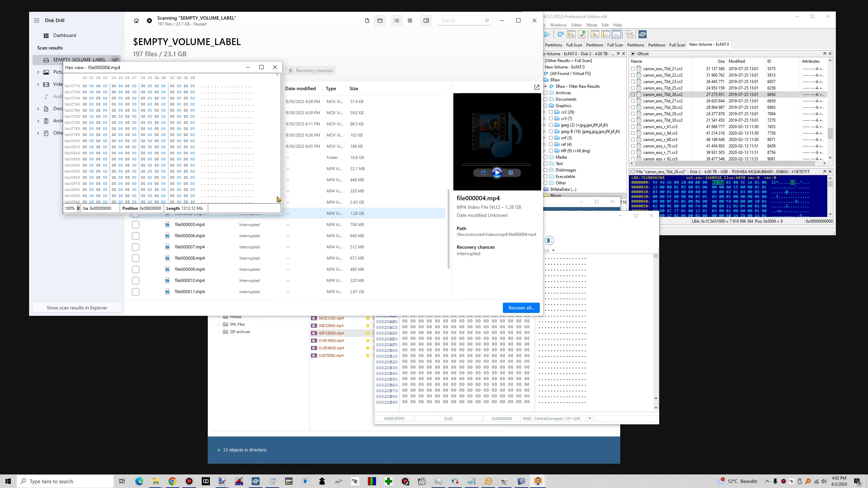
scroll(277, 199, down, 10)
scroll(278, 199, down, 15)
scroll(234, 116, up, 2)
scroll(212, 130, up, 5)
scroll(211, 130, up, 2)
scroll(185, 138, up, 2)
scroll(171, 136, up, 2)
Step: Switch to UFS Explorer's hex view of 00F23D00.mp4, return to the start of the file and place the cursor at position 0x7D
click(569, 219)
scroll(490, 278, up, 4)
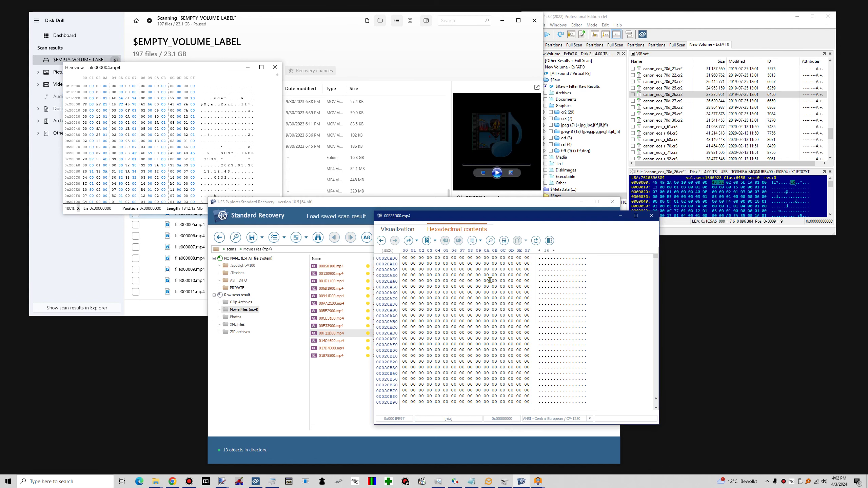
drag(656, 256, 656, 255)
click(510, 298)
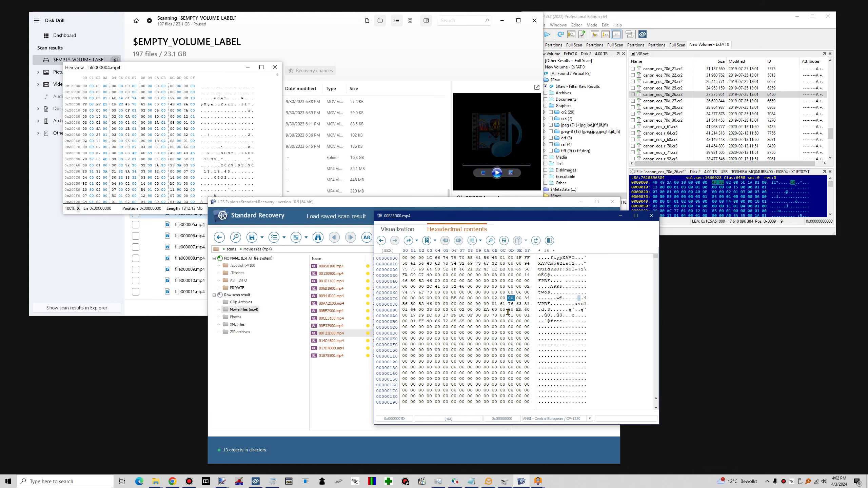
Step: Examine the hex data of 00F23D00.mp4 from the header to beyond position 0x20000, looking for the end of the zero-filled area
key(Page_Down)
key(Page_Down)
key(Page_Down)
key(Page_Down)
key(Page_Down)
key(Page_Down)
key(Page_Down)
key(Page_Down)
key(Page_Down)
key(Page_Down)
key(Page_Down)
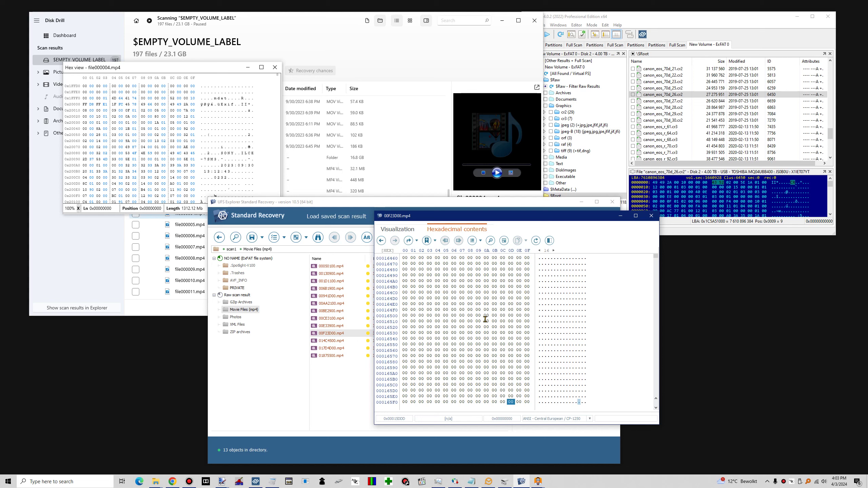
key(Page_Down)
key(Page_Down)
key(Page_Down)
key(Page_Down)
key(Page_Down)
key(Page_Down)
key(Page_Down)
key(Page_Down)
key(Page_Down)
key(Page_Down)
key(Page_Down)
key(Page_Down)
key(Page_Down)
key(Page_Down)
key(Page_Down)
key(Page_Down)
key(Page_Down)
key(Page_Down)
key(Page_Down)
key(Page_Down)
key(Page_Down)
key(Page_Down)
key(Page_Down)
key(Page_Down)
key(Page_Down)
Step: Go back to the mdat marker in 00F23D00.mp4 and select the bytes from 0x1FFF3 to the end of that row
key(Page_Up)
key(Page_Up)
key(Page_Up)
key(Page_Up)
key(Page_Up)
key(Page_Up)
key(Page_Up)
key(Page_Up)
key(Page_Up)
key(Page_Up)
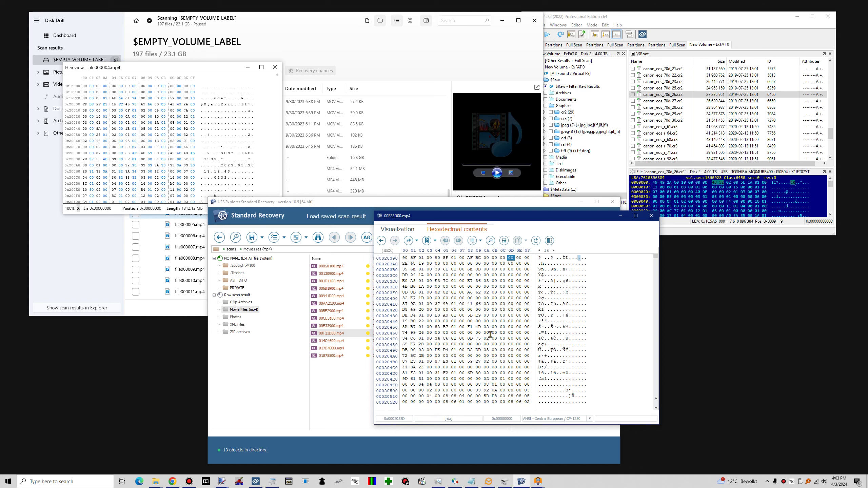
key(Page_Up)
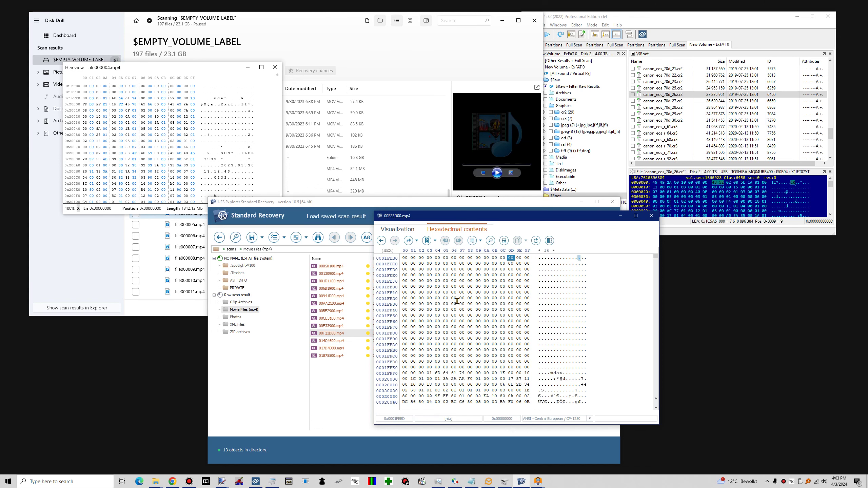
scroll(478, 304, down, 2)
scroll(475, 302, down, 2)
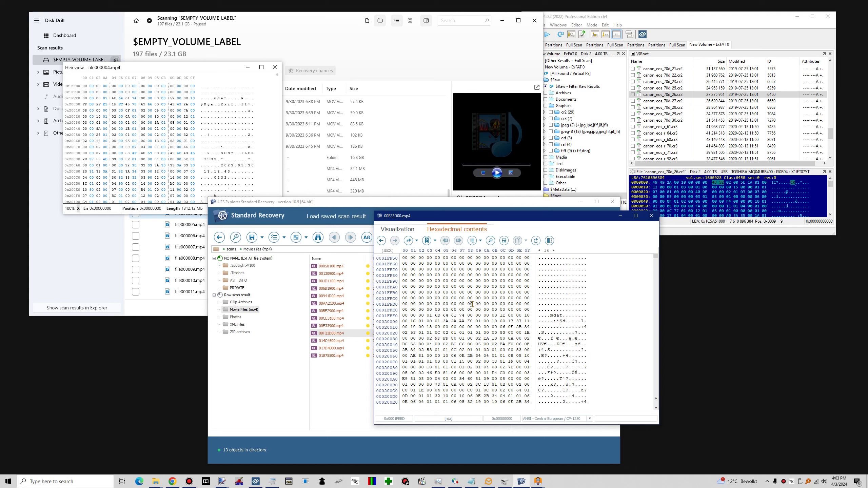
drag(427, 316, 528, 315)
Step: Switch to Disk Drill's hex view of file000004.mp4 and select the row at 0x20000 following the mdat marker for comparison
click(229, 109)
click(219, 105)
click(206, 141)
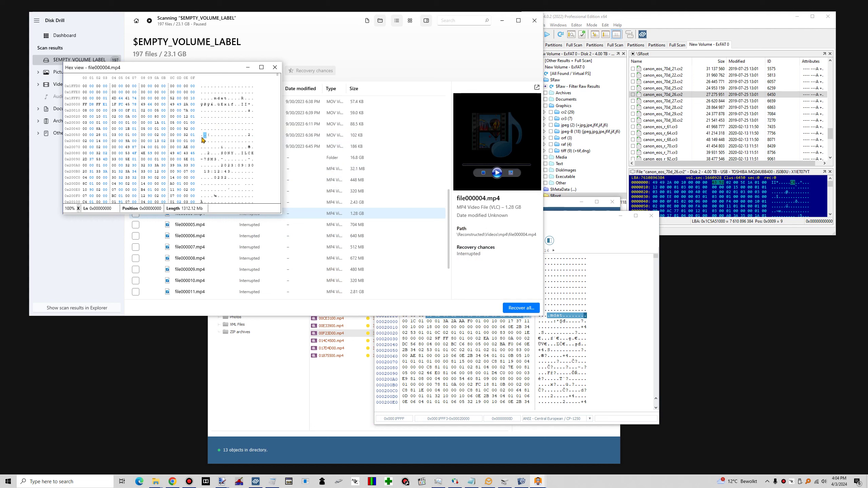
click(216, 98)
drag(85, 105, 194, 108)
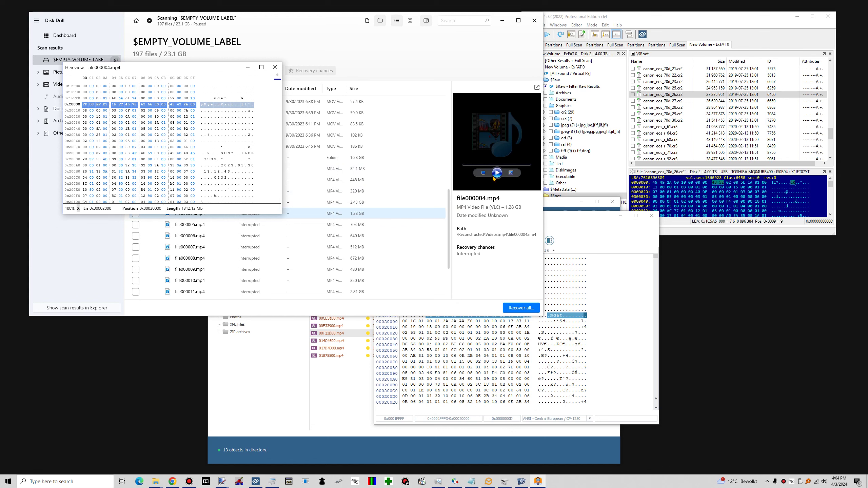
click(571, 235)
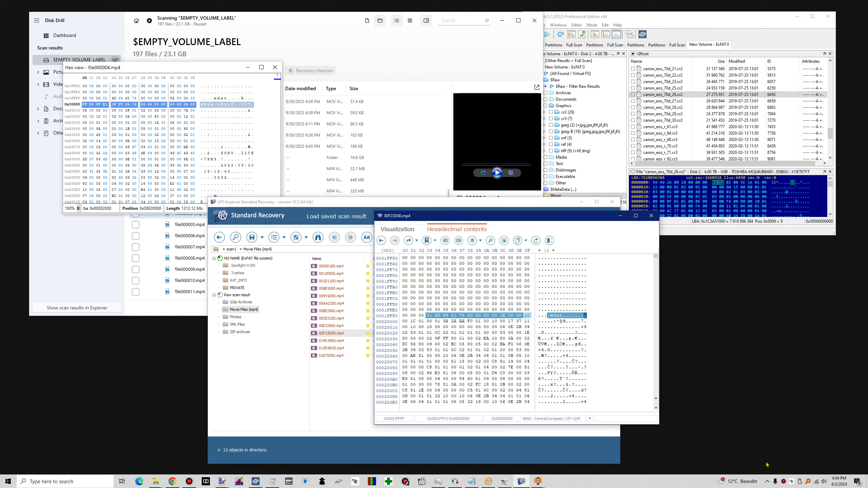
click(784, 482)
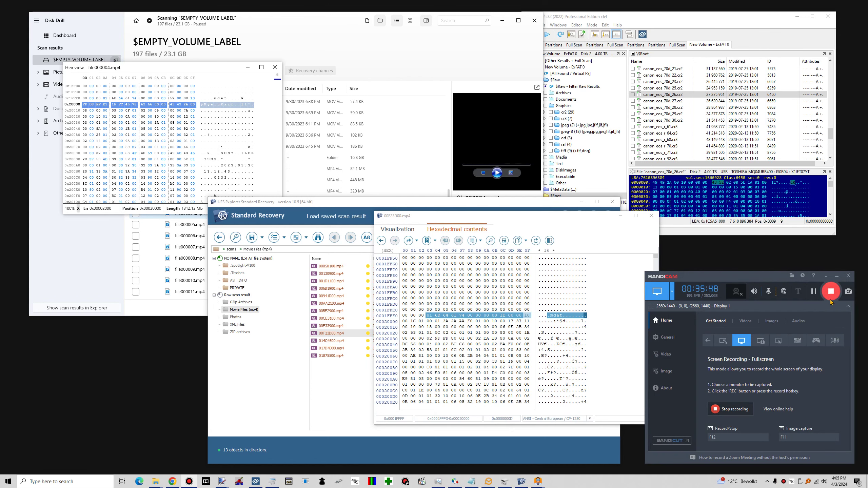